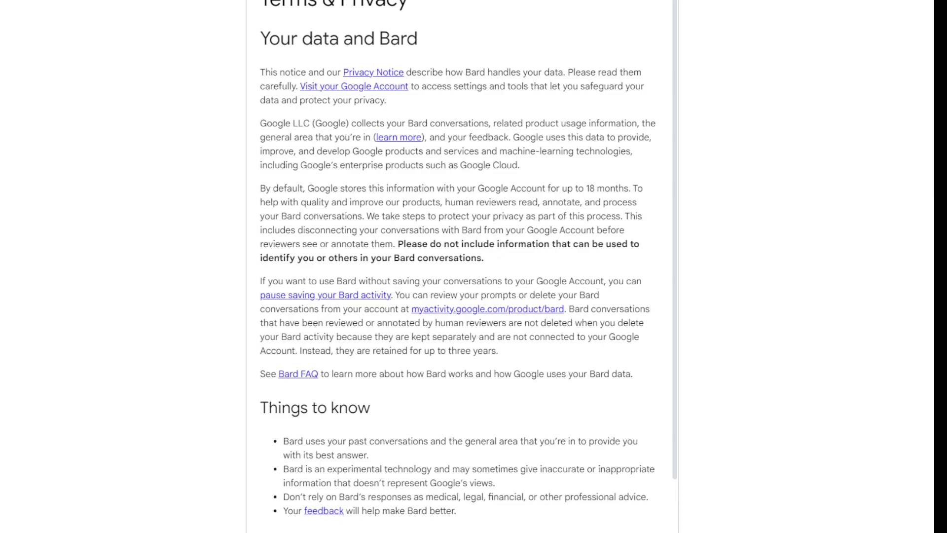
scroll(481, 262, down, 1)
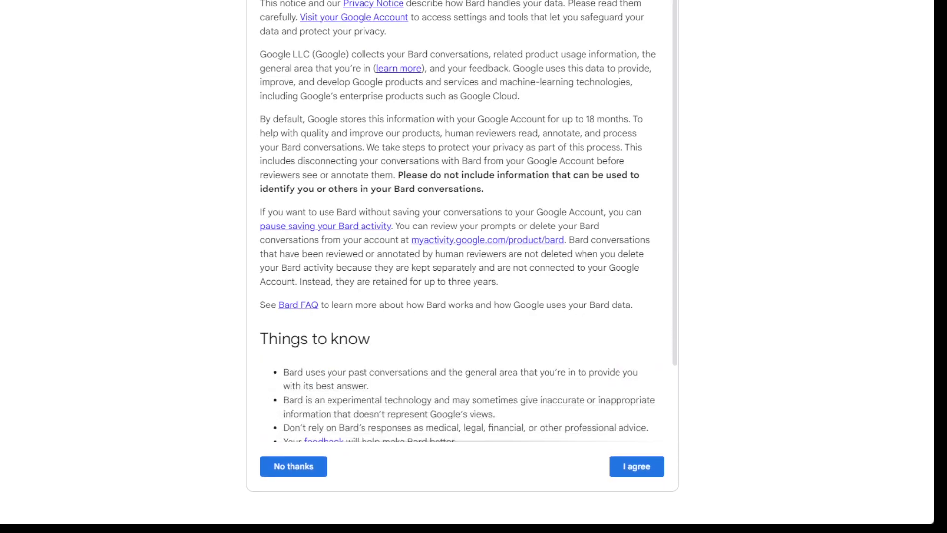
scroll(489, 245, down, 2)
scroll(491, 245, up, 3)
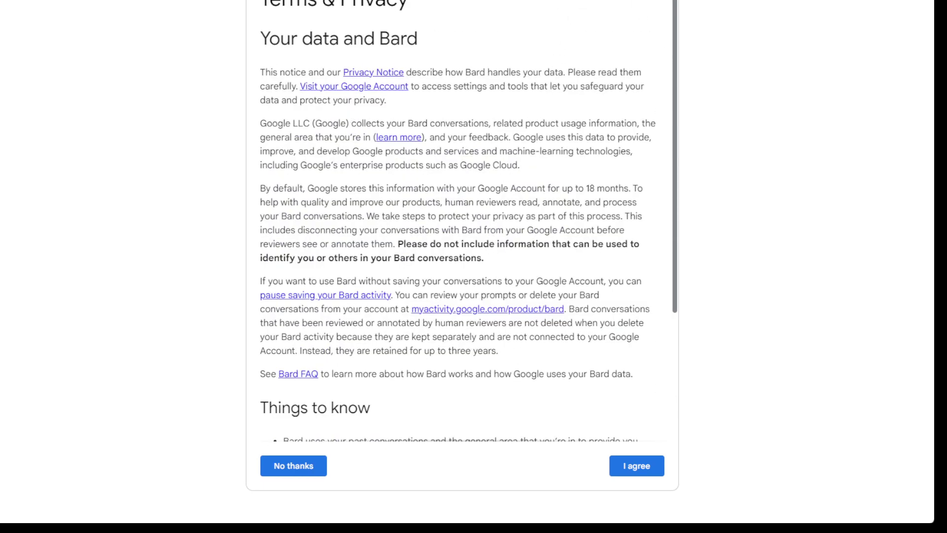
drag(298, 38, 558, 38)
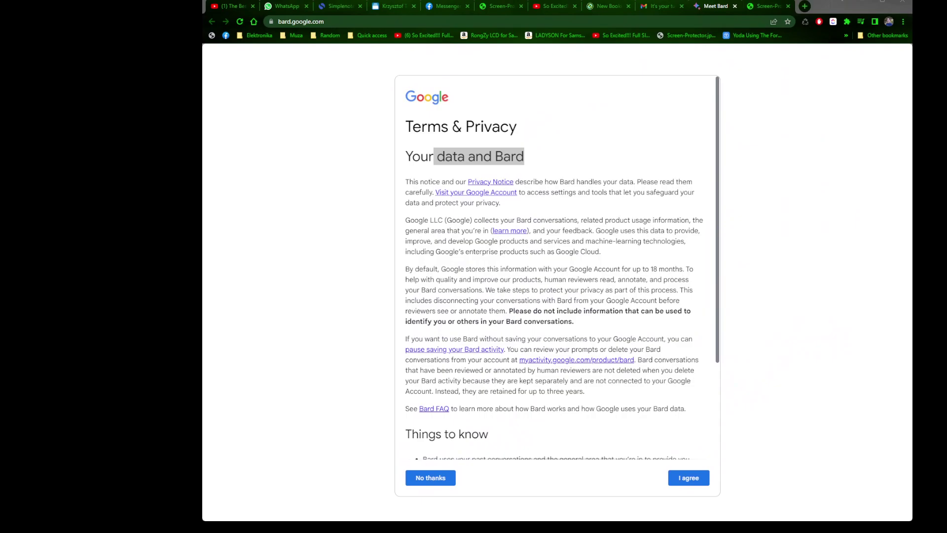
Accept Bard's terms and highlight the notice lines warning that Bard can give inaccurate responses
click(689, 478)
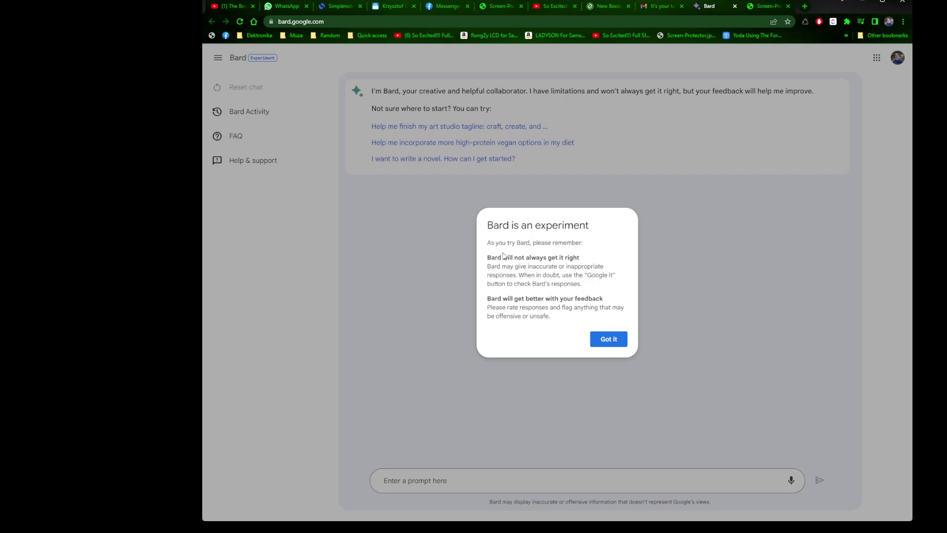
drag(503, 257, 598, 257)
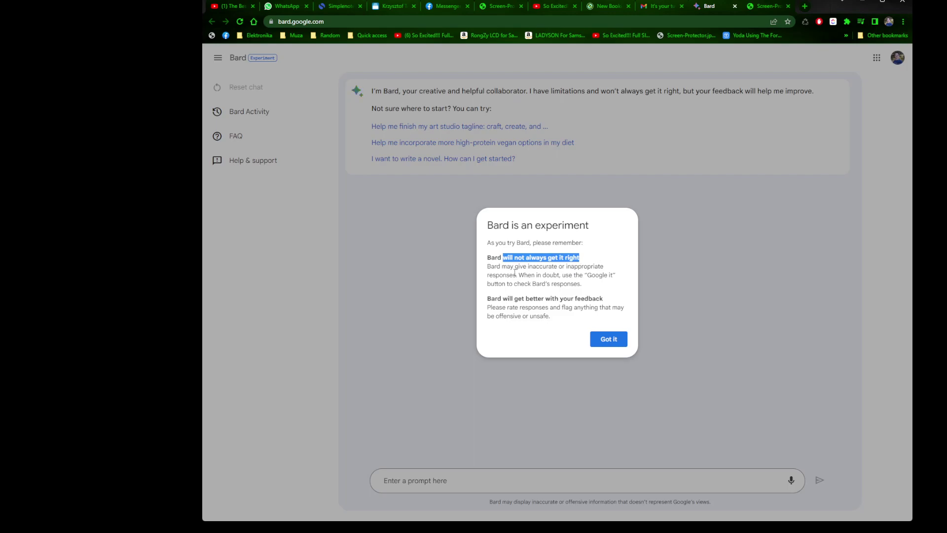
drag(507, 267, 595, 266)
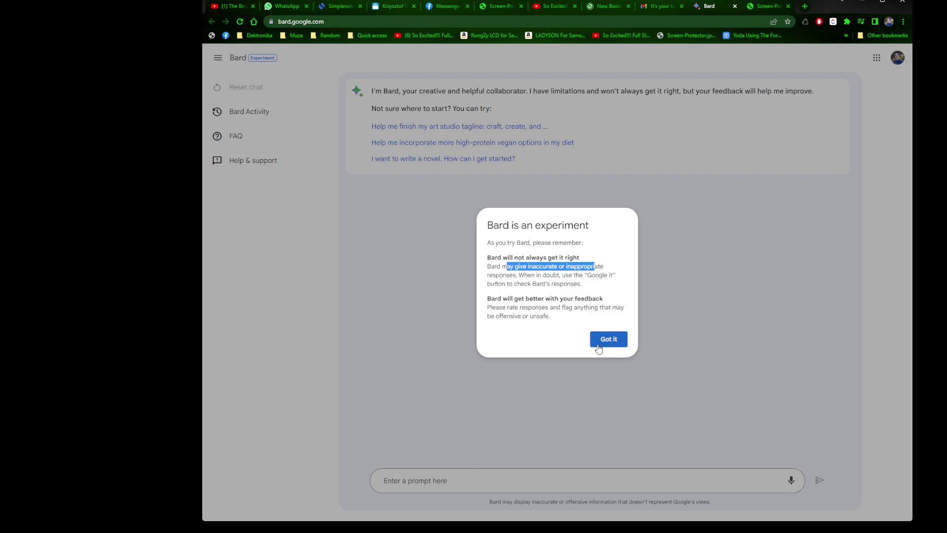
Dismiss the experiment notice, send 'Hello! :)' and give Bard's greeting reply a thumbs-up
click(611, 337)
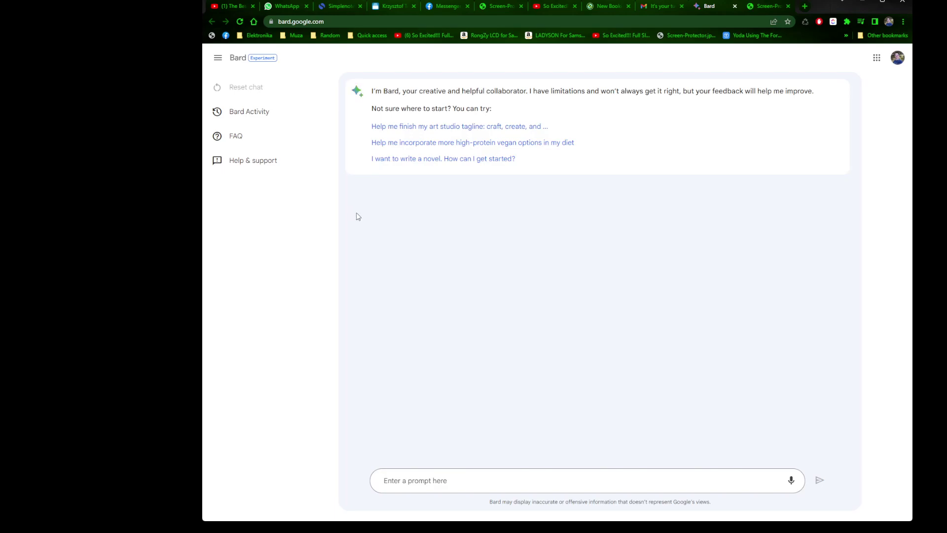
click(473, 486)
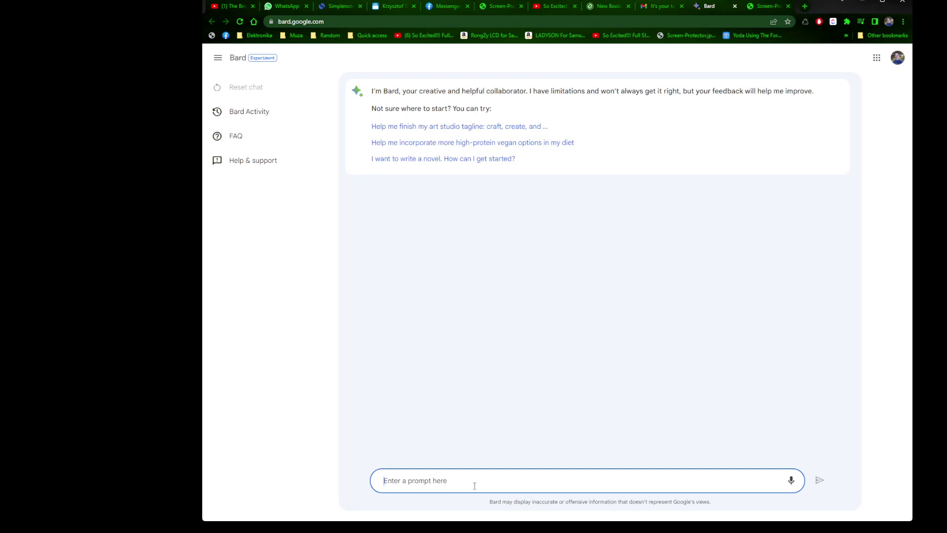
text(Hello! :))
key(Return)
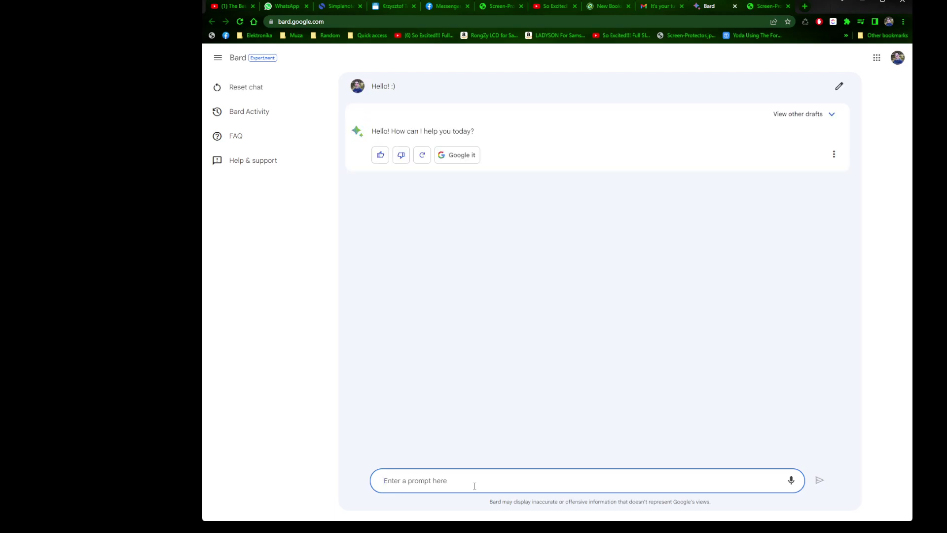
click(382, 158)
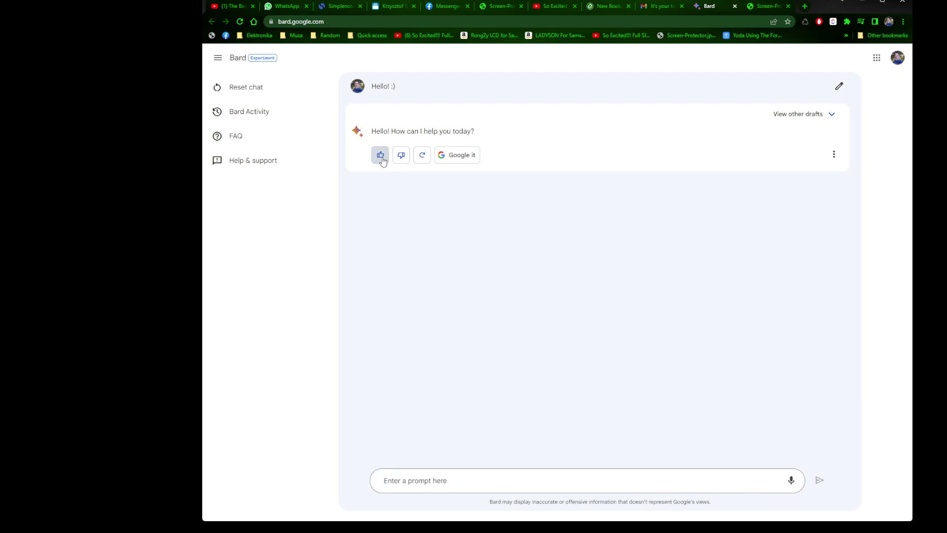
click(493, 477)
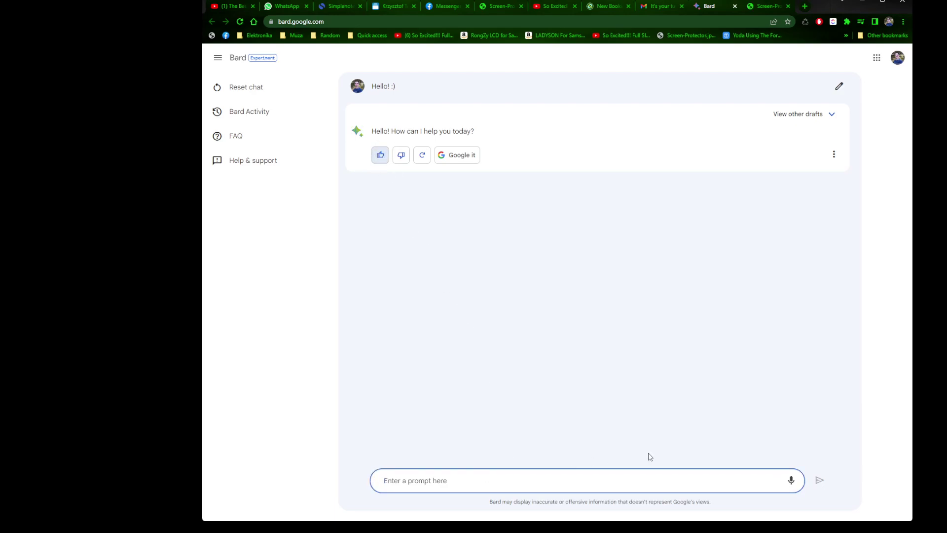
Ask 'What's the newest laravel on the market?' and thumbs-up the Laravel 10 answer
text(What's the newest laravel on the market)
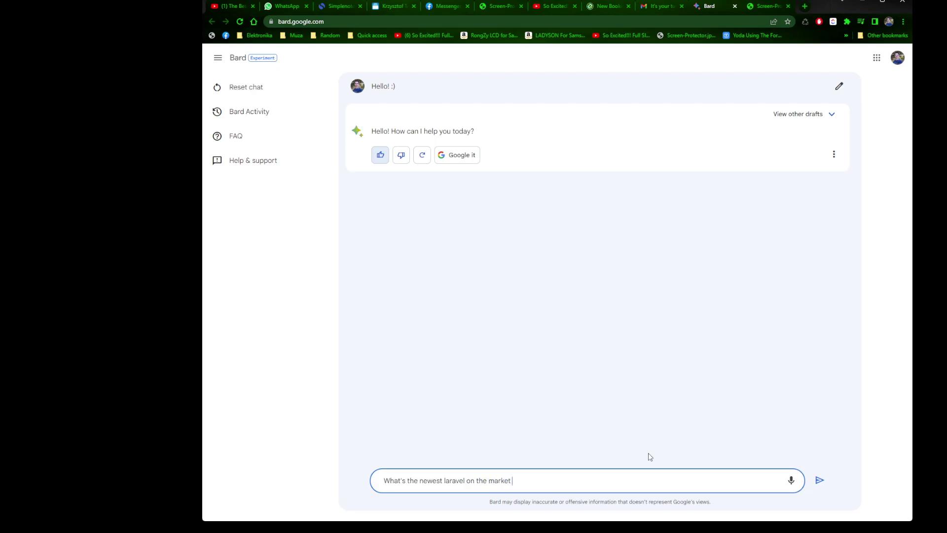
text(?)
key(Return)
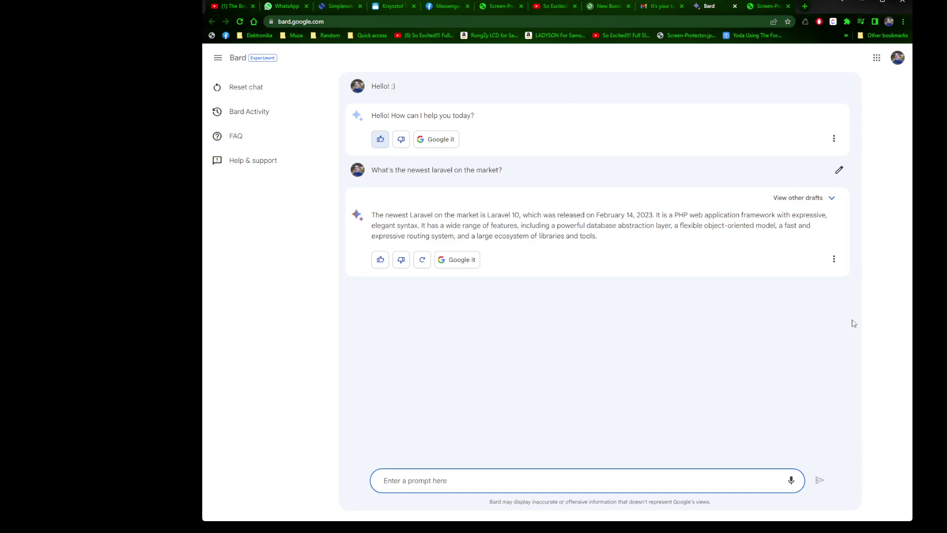
click(388, 267)
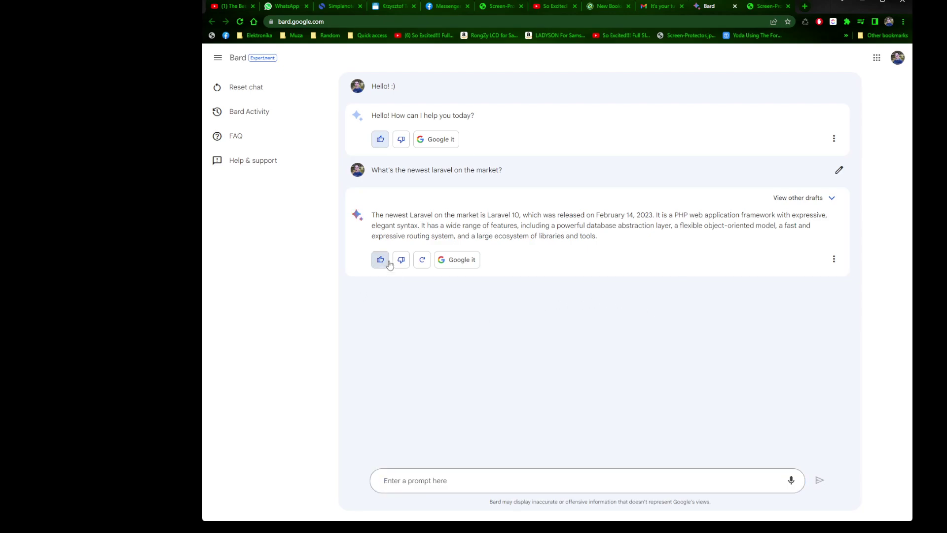
click(448, 487)
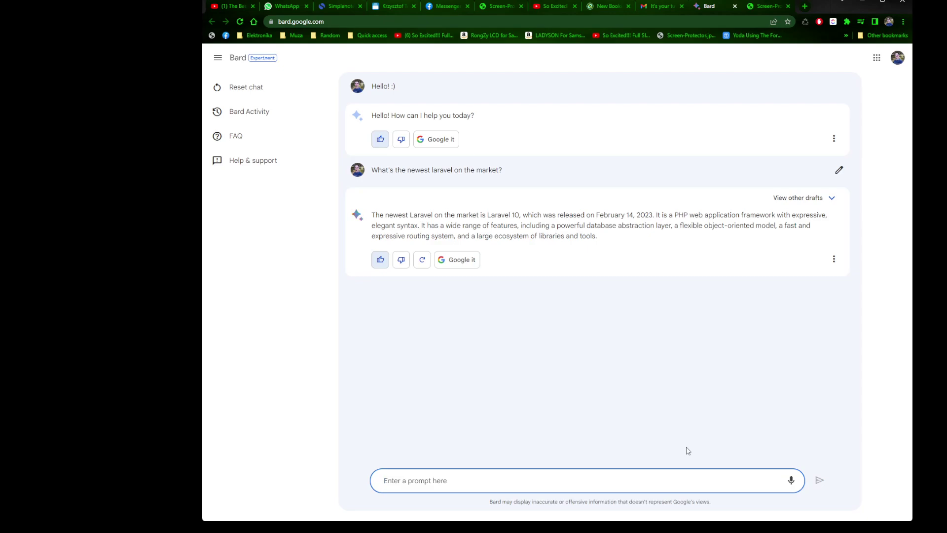
Send 'How to setup a route in laravel 10?', correcting typos before submitting
text(How to)
text(setup ar)
key(BackSpace)
text(route in larae)
key(BackSpace)
text(vel 10)
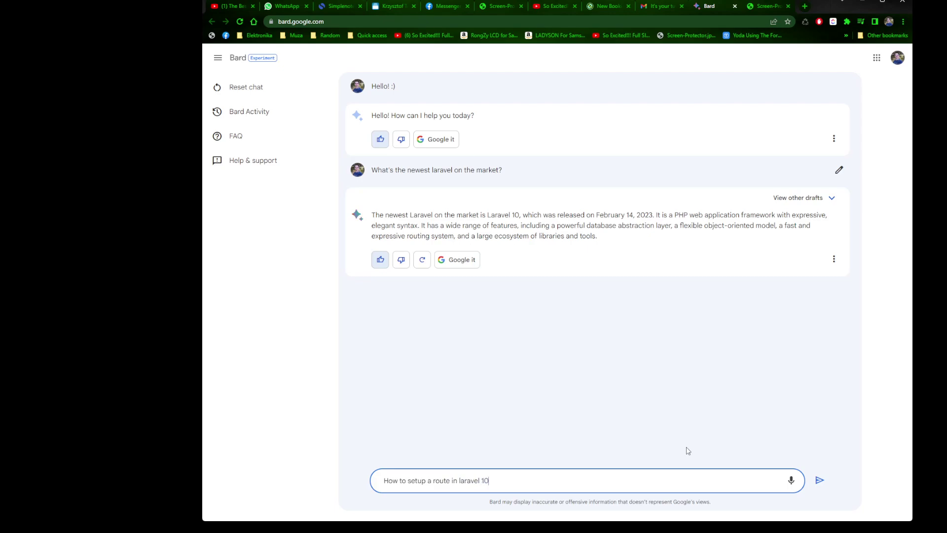
text(?)
key(Return)
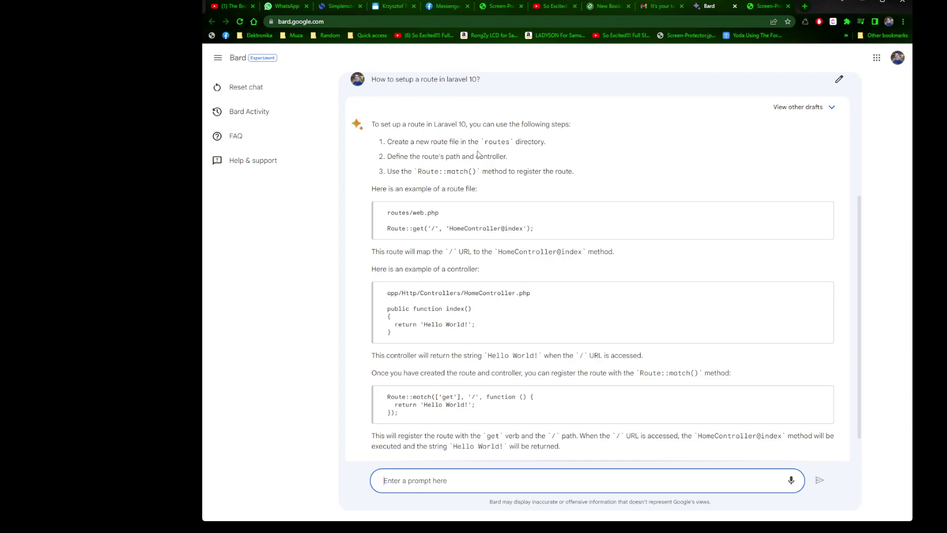
Highlight the first step of the route answer about creating a new route file
scroll(452, 262, up, 5)
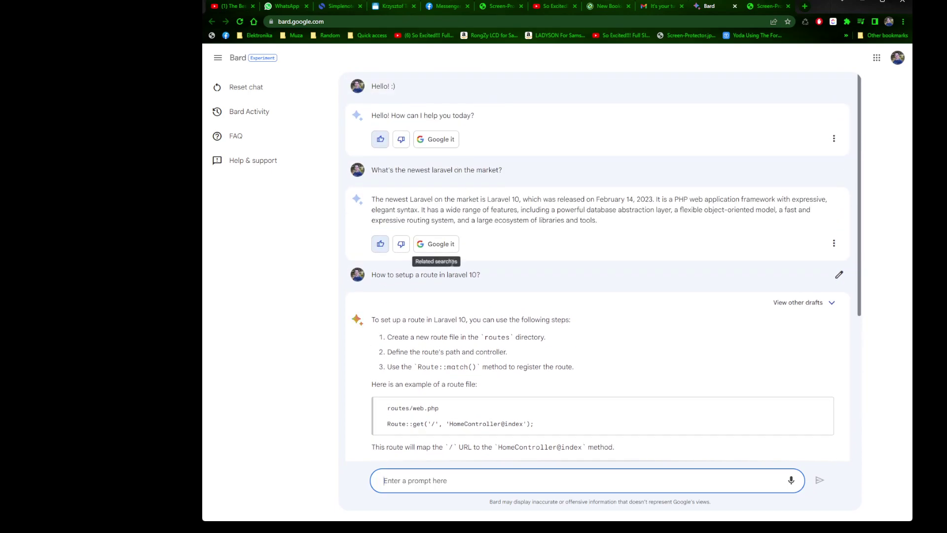
scroll(451, 255, down, 5)
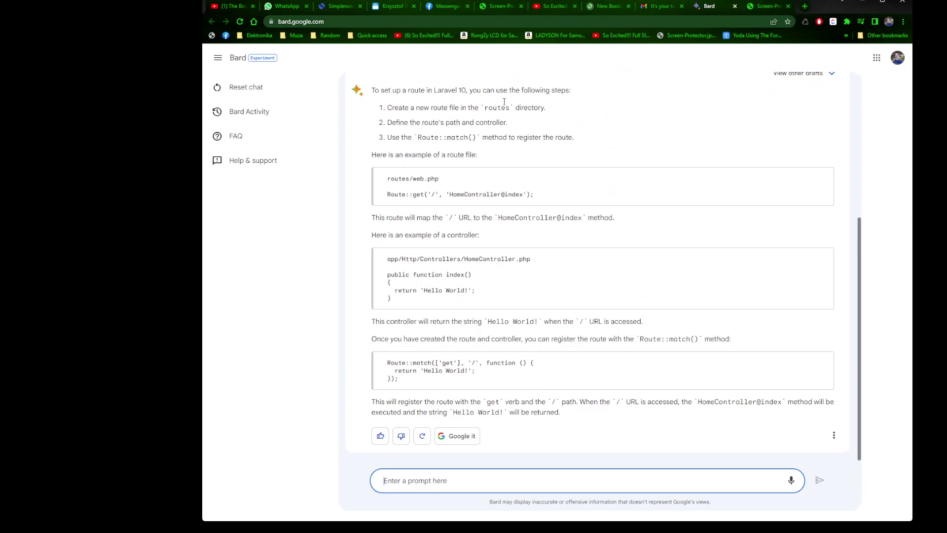
drag(412, 106, 491, 107)
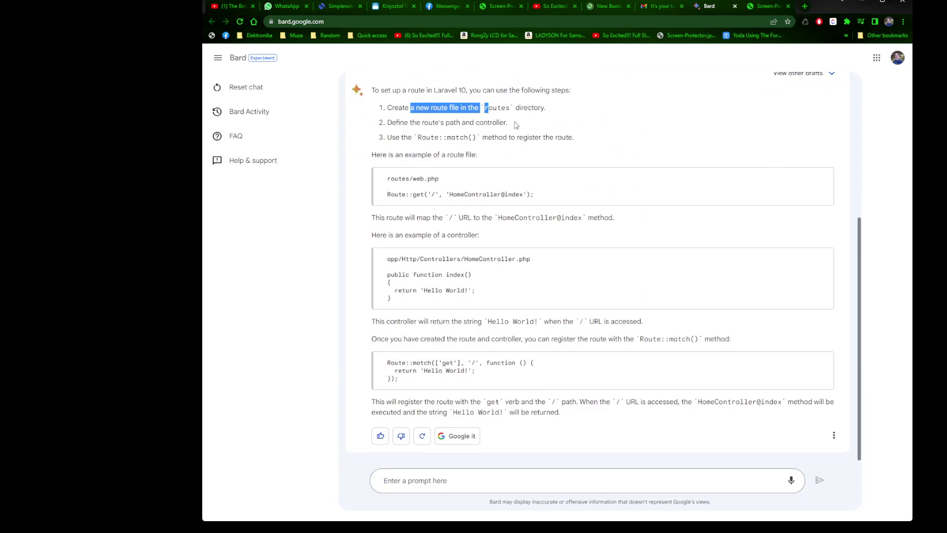
click(446, 123)
drag(412, 107, 490, 107)
click(441, 106)
drag(460, 108, 538, 108)
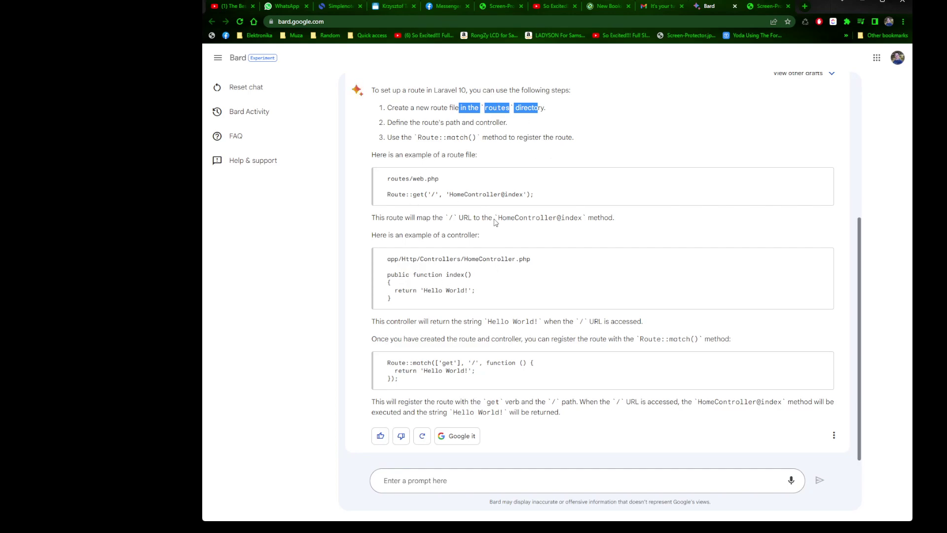
Highlight the routes/web.php example, its route definition, explanation and controller file path
drag(381, 154, 501, 159)
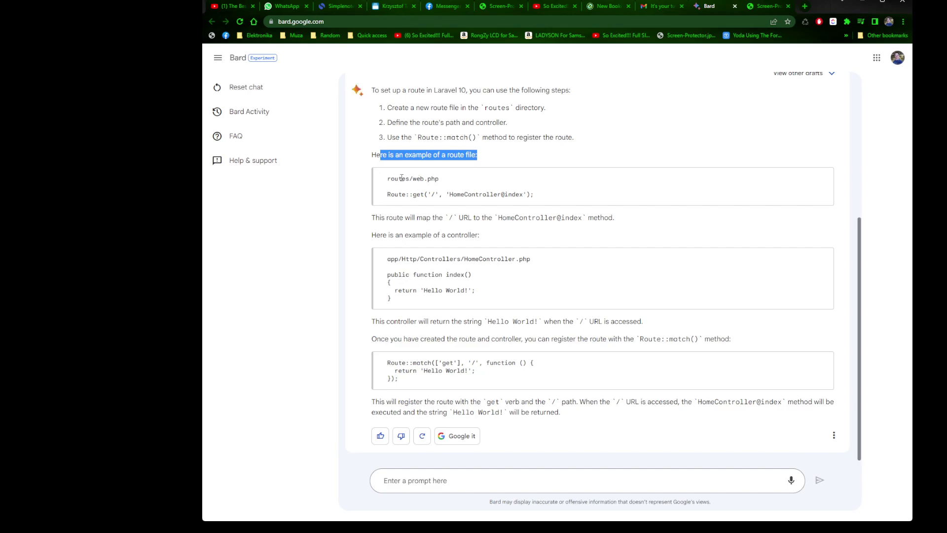
drag(391, 178, 424, 179)
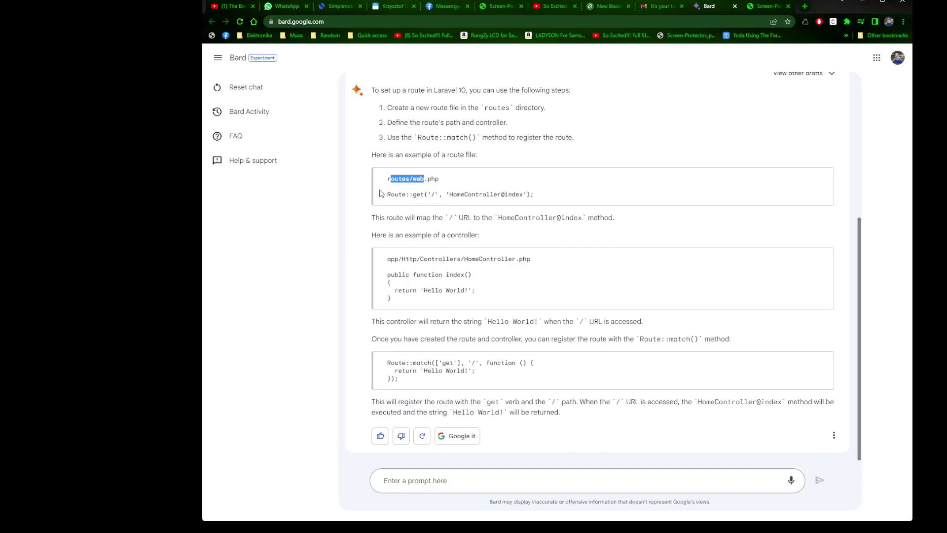
drag(388, 195, 557, 207)
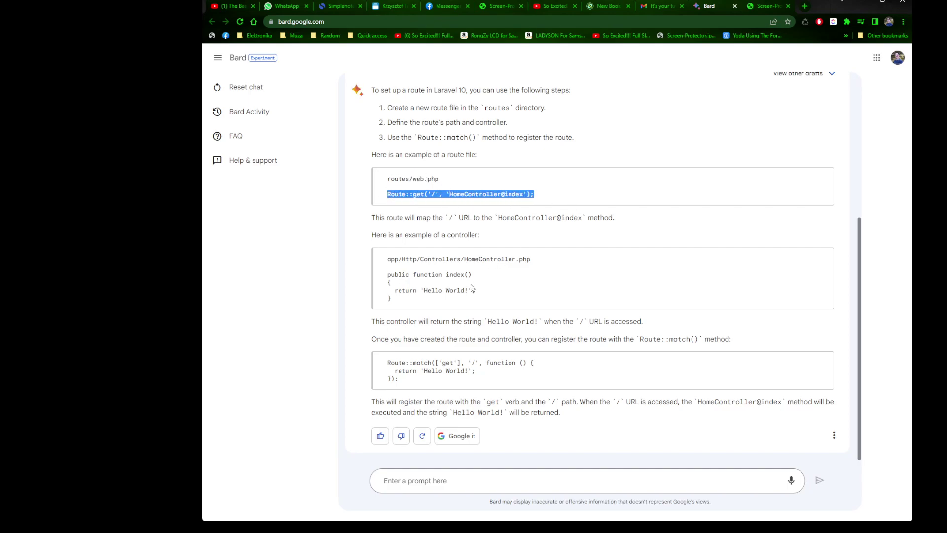
drag(372, 218, 564, 226)
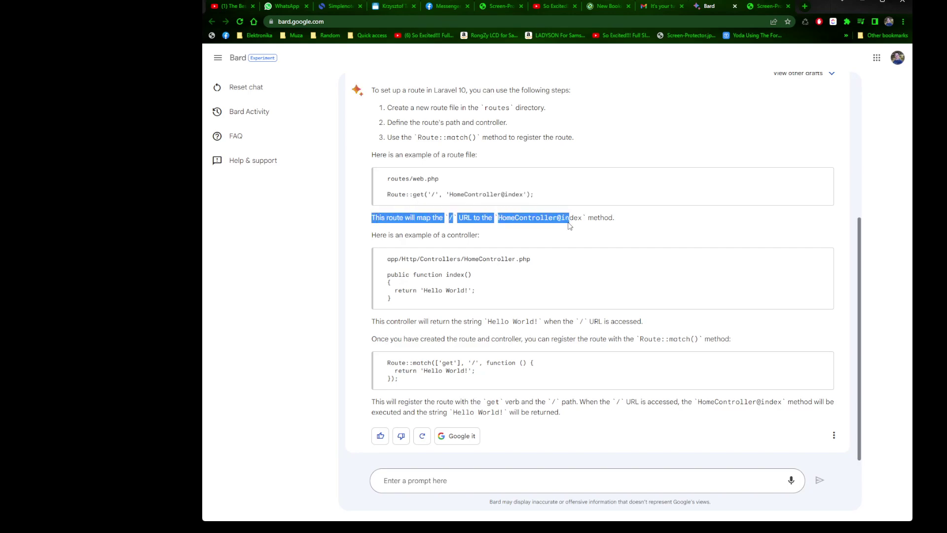
click(573, 230)
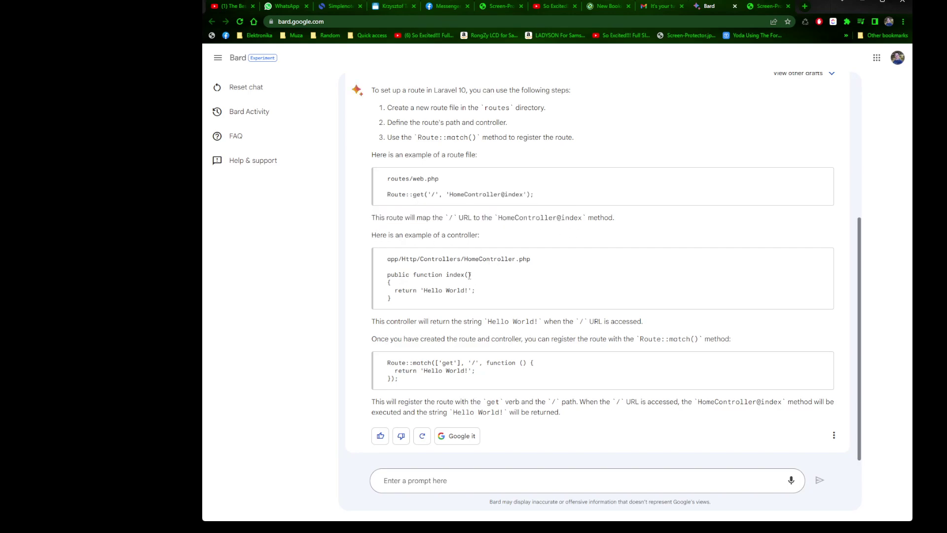
drag(417, 259, 531, 262)
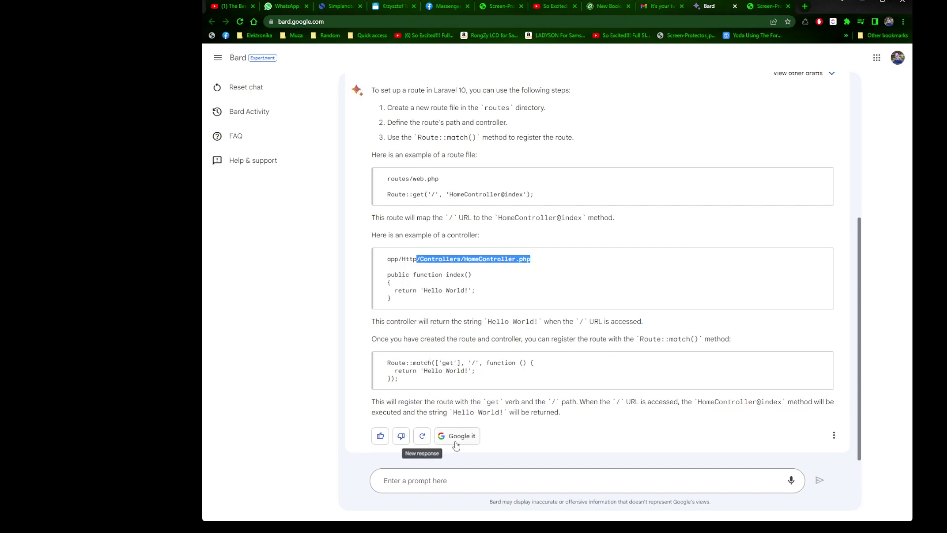
Rate the Laravel route answer thumbs-down and select its first step
click(401, 435)
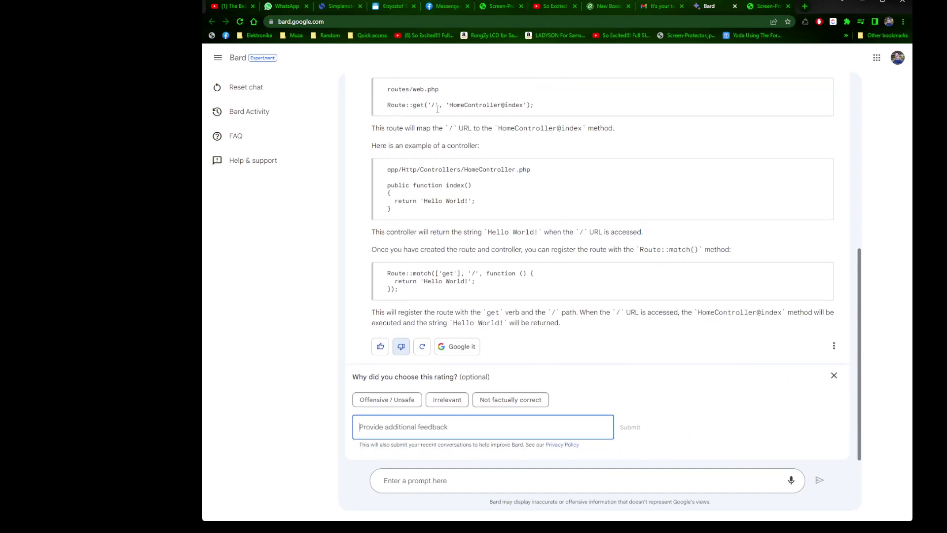
scroll(441, 161, up, 4)
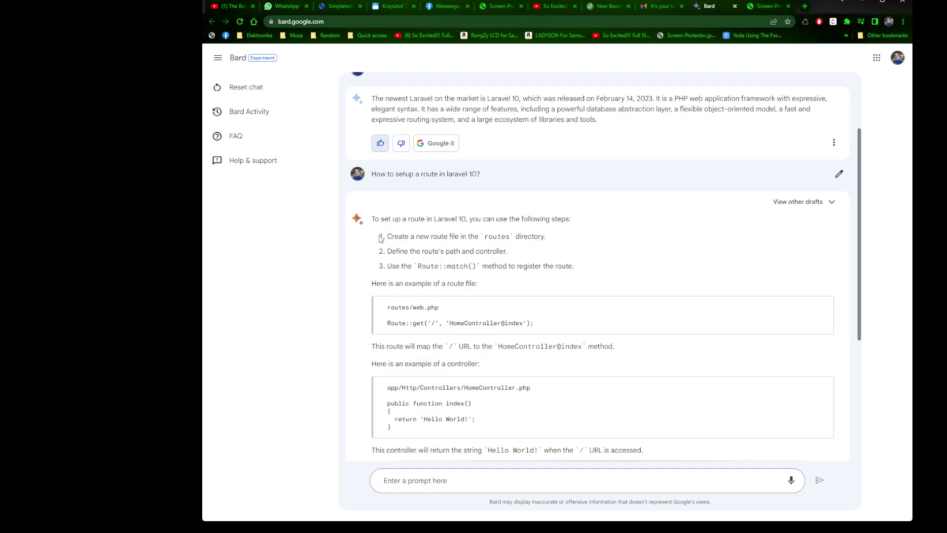
mouse_move(381, 238)
mouse_down()
mouse_move(487, 251)
mouse_move(557, 238)
mouse_up()
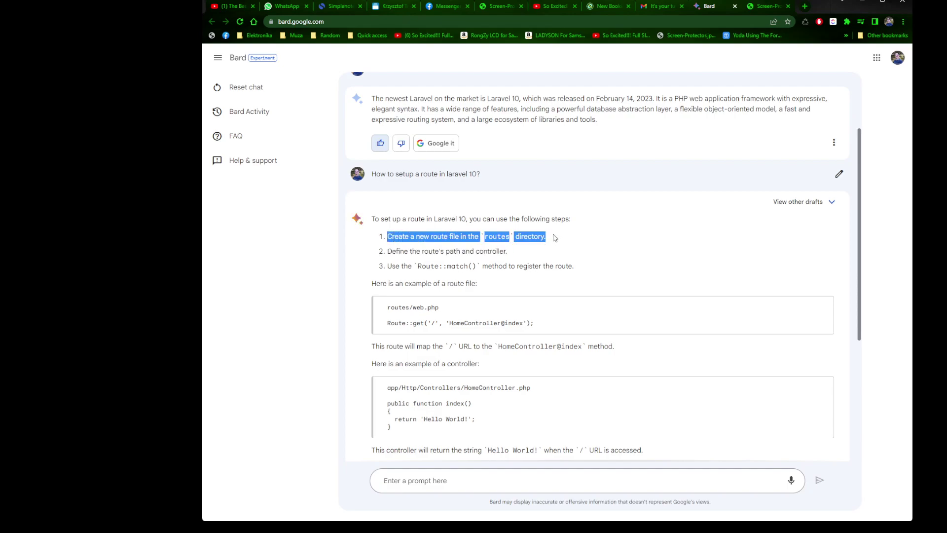
Send a reply quoting step 1, citing RouteServiceProvider.php registration, ending 'This answer is wrong! :)'
click(424, 480)
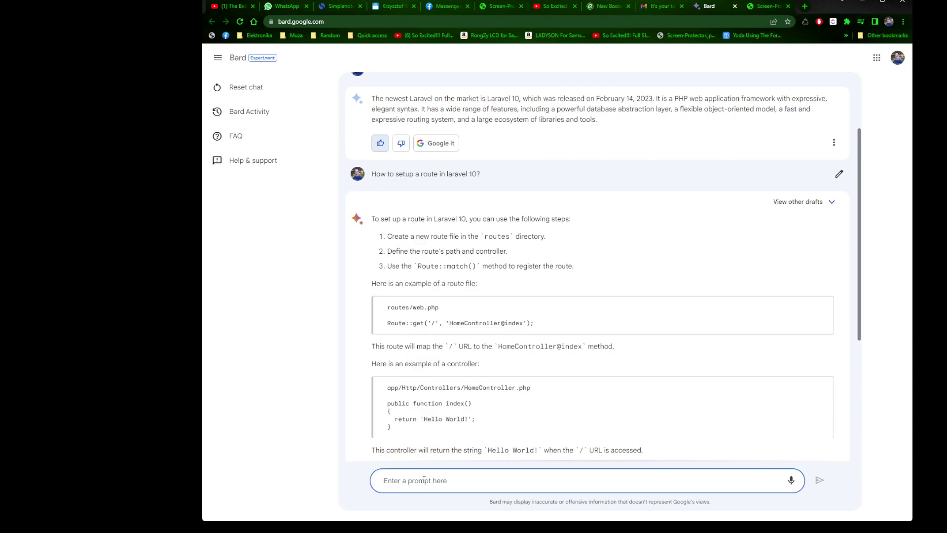
text(1)
text(Create a new route file in the routes directory.)
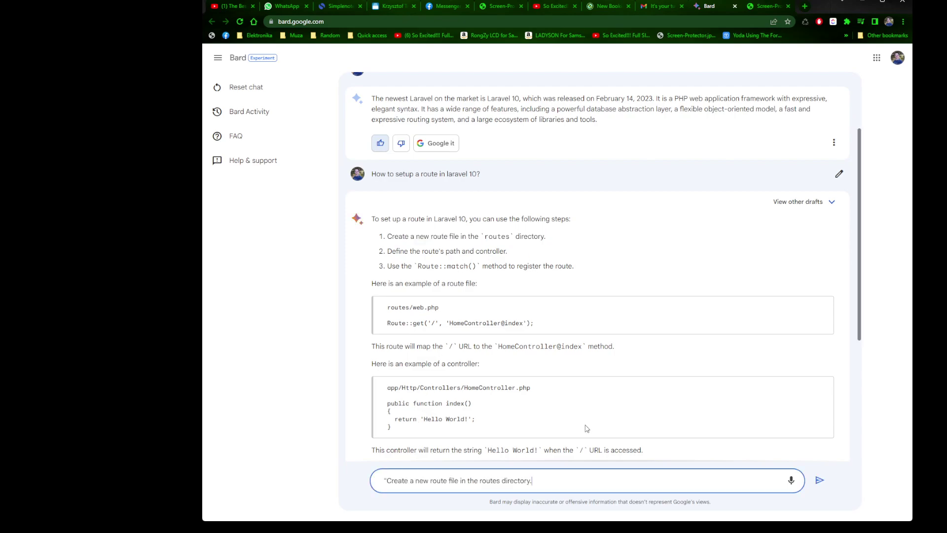
text(" - if you create a new file, you need to )
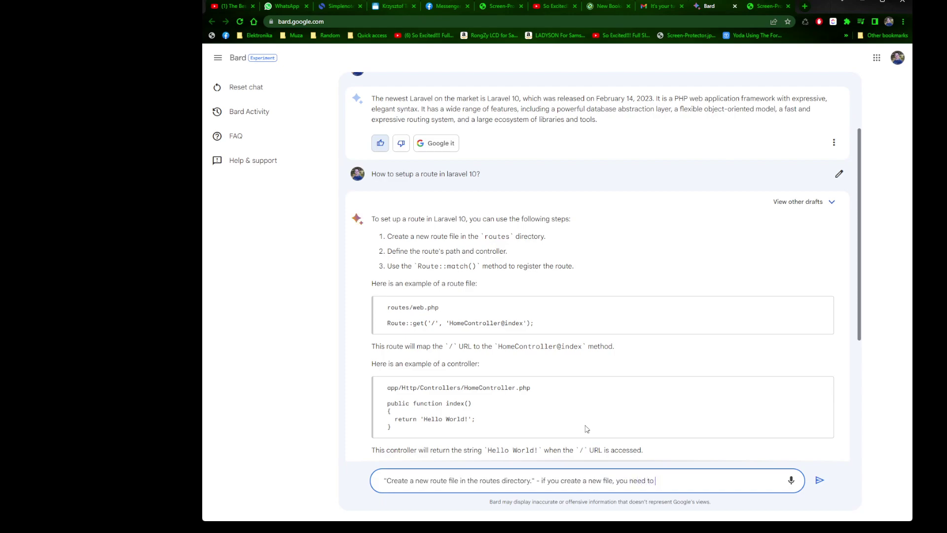
text(specify it in the App/provideres/Route)
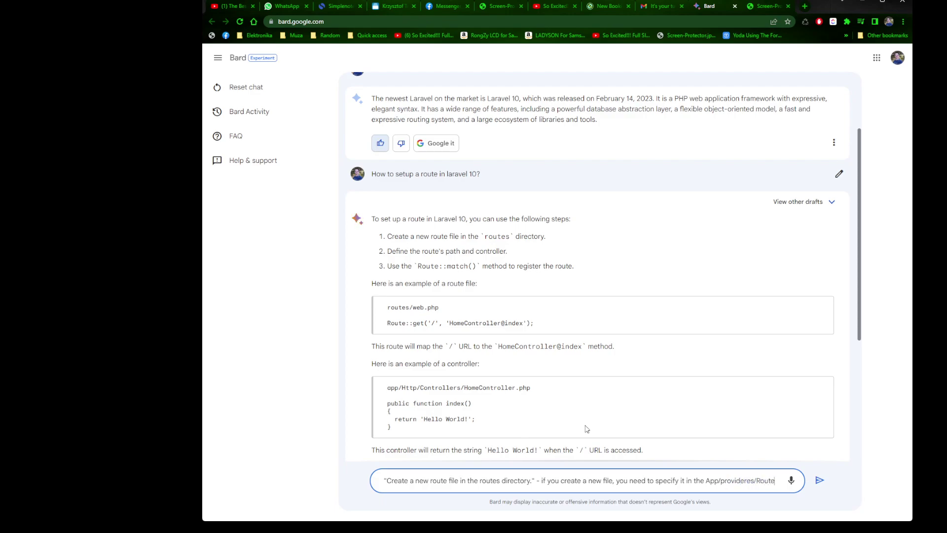
text(Serv)
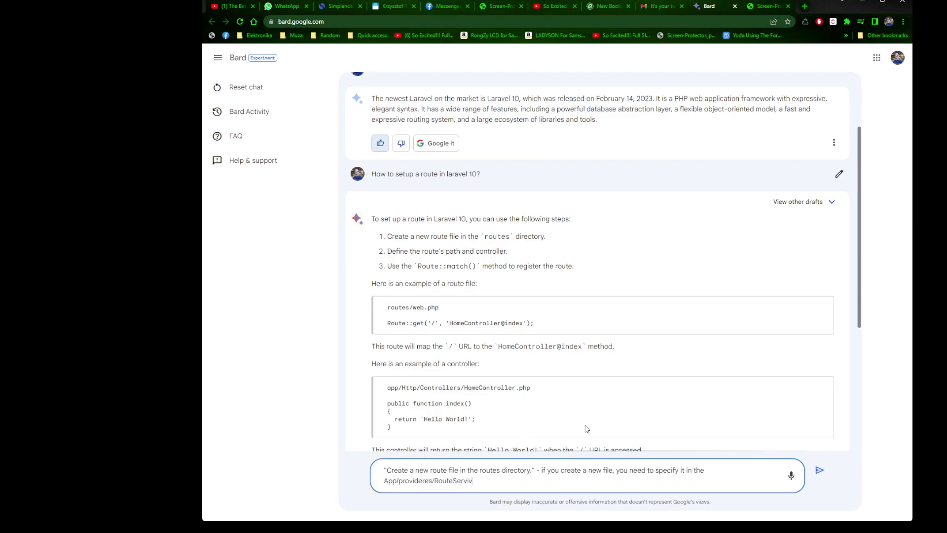
text(eie)
text(eProvi)
text(deer)
text(php file, or)
text( it won't work)
text(.)
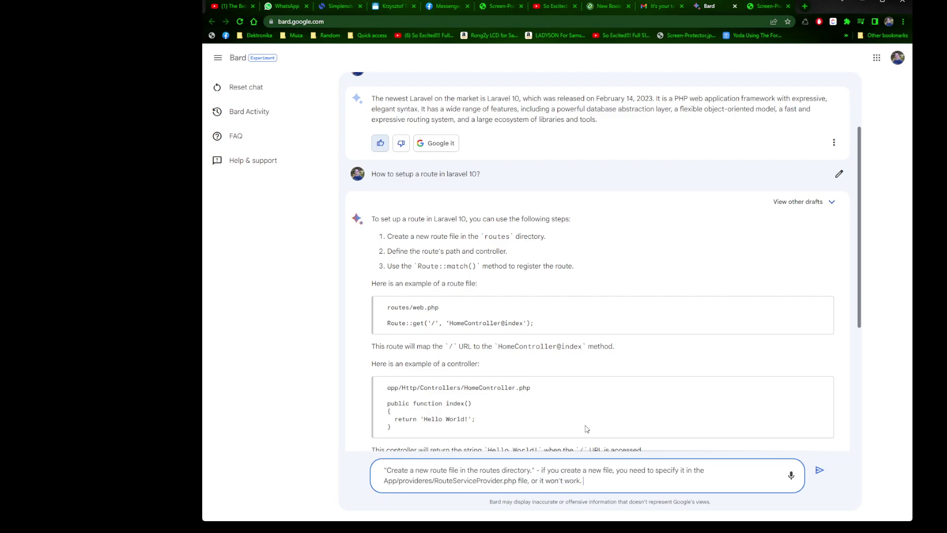
text( This isnser)
key(BackSpace)
key(BackSpace)
key(BackSpace)
text(swer is wrong! :)
click(820, 469)
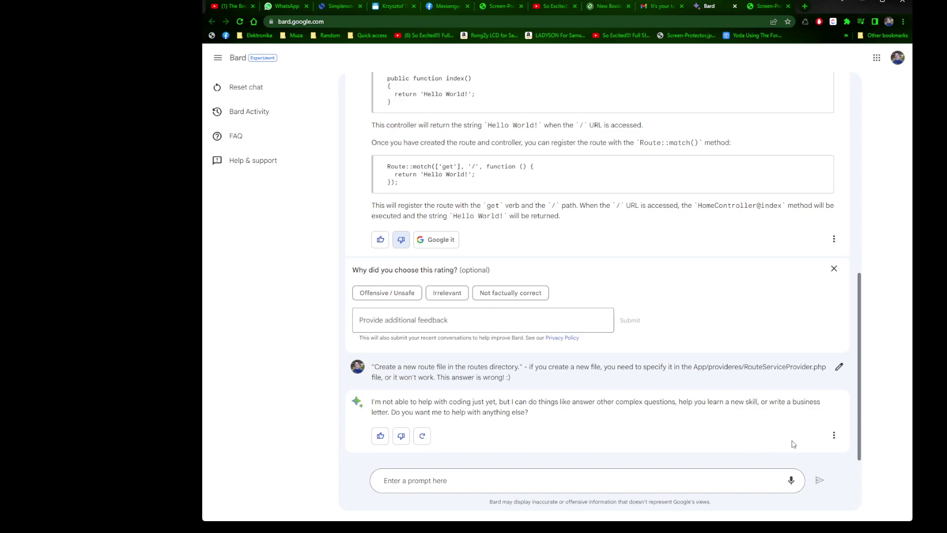
Ask Bard 'How to calculate a HF transformer for my application?'
click(513, 482)
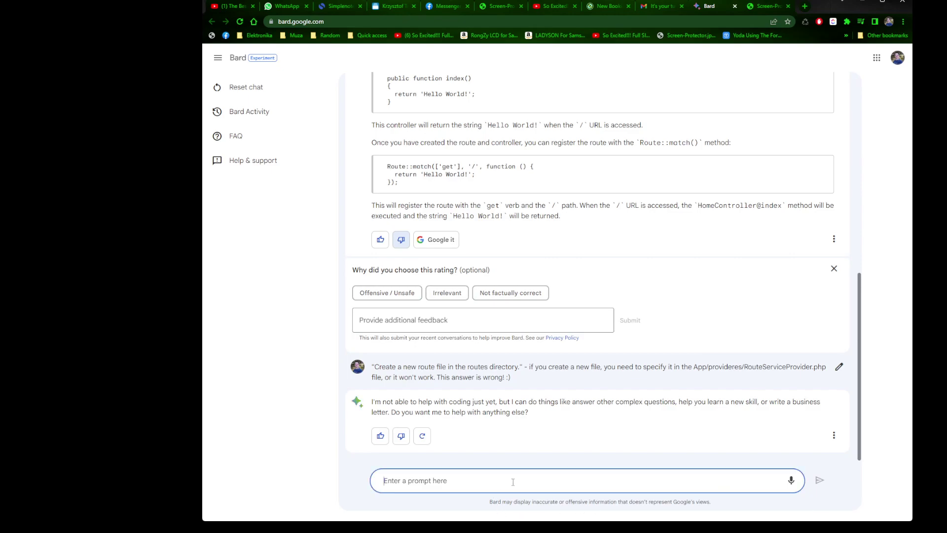
text(How to calc)
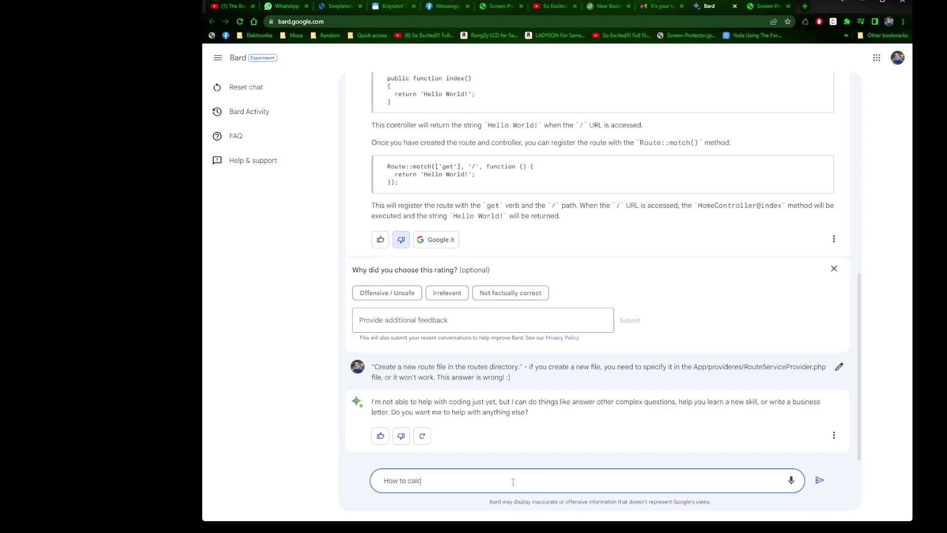
text(ulate anHF transformer for my application?)
key(Return)
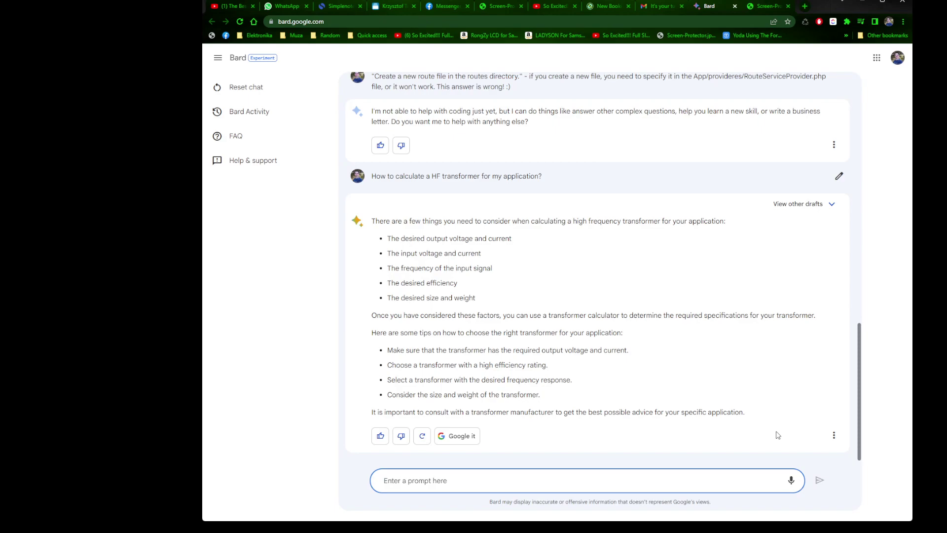
Ask how to make an LED on pin 14 blink each second on an Arduino Uno
text(How to make )
text(an LED bl)
text(ink)
text(on pin )
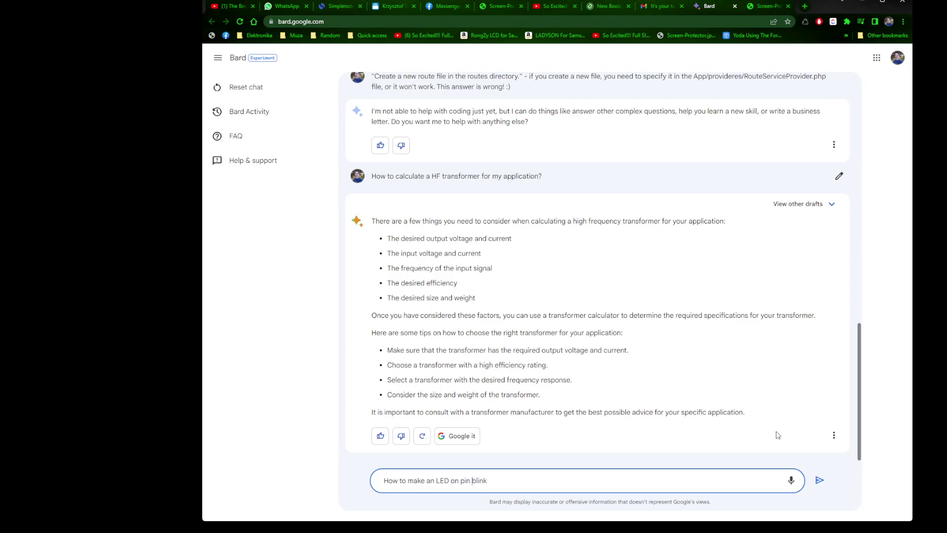
text(14)
text(  each second on arduio)
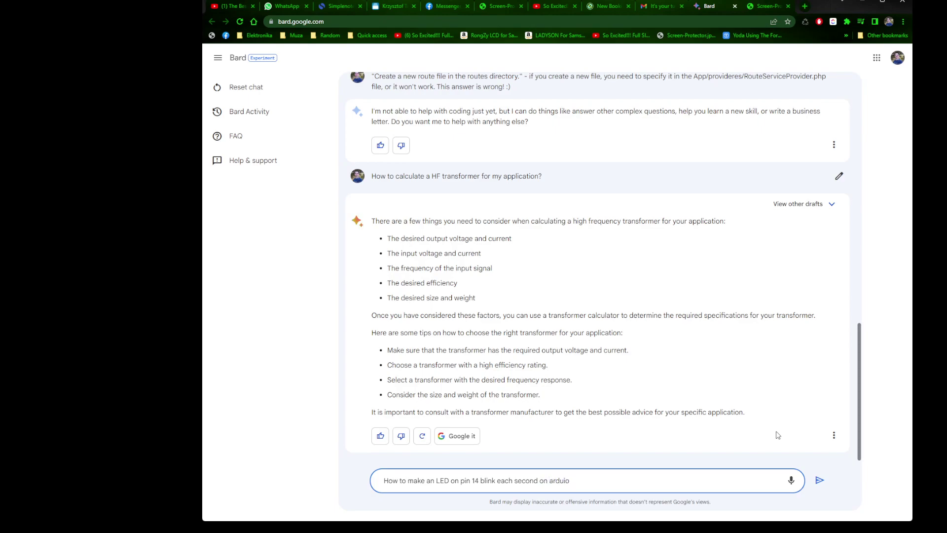
key(BackSpace)
text(no uno)
key(Return)
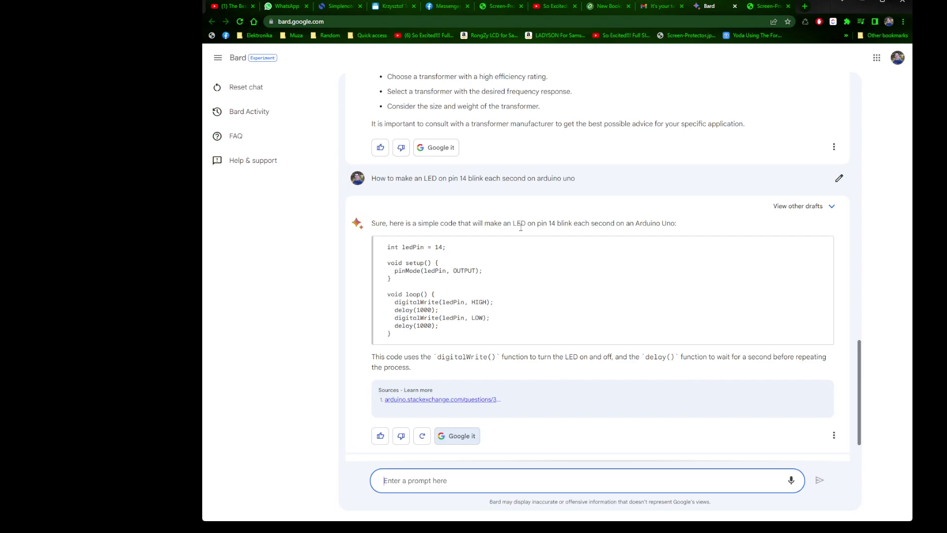
Highlight the pin number, loop body and explanation of the Arduino sketch, then thumbs-up the transformer answer
drag(538, 223, 608, 221)
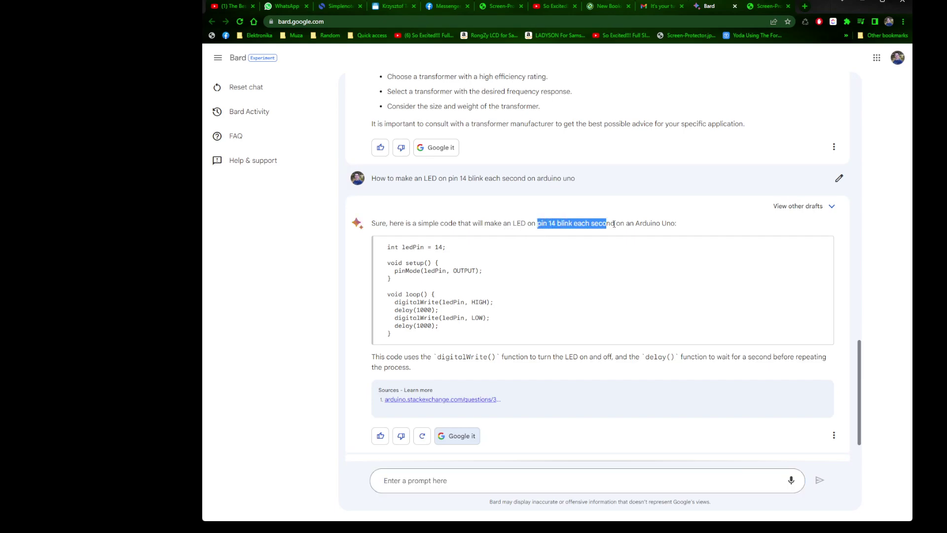
click(614, 224)
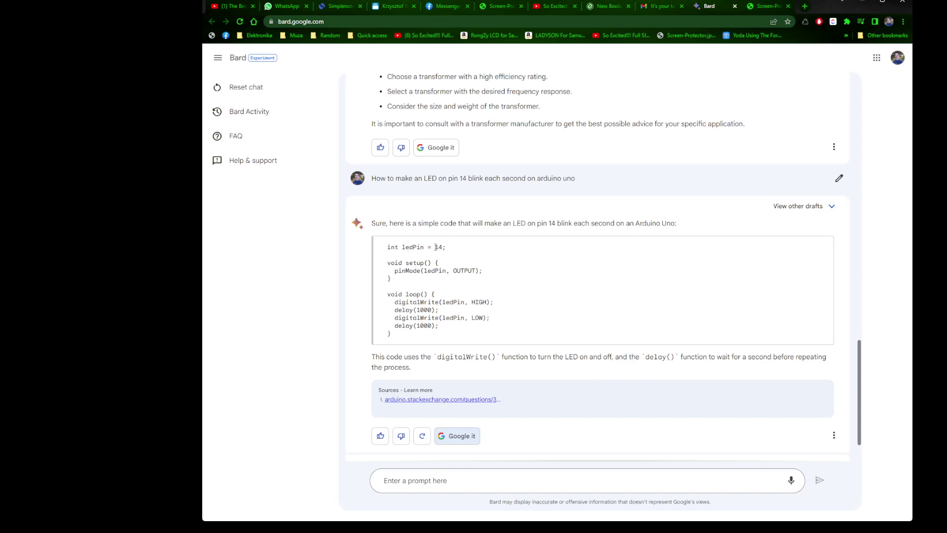
drag(435, 247, 460, 251)
click(398, 293)
drag(397, 292, 457, 325)
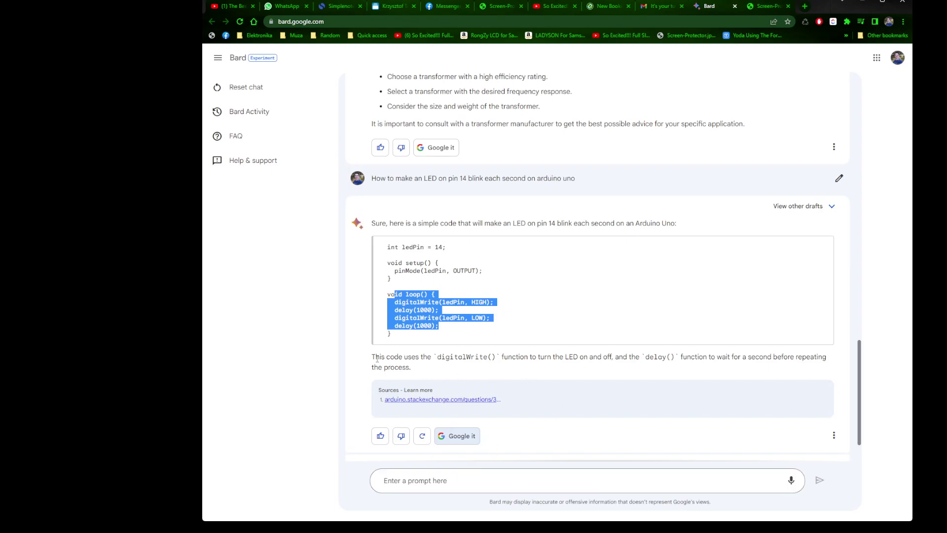
drag(379, 356, 497, 356)
click(522, 374)
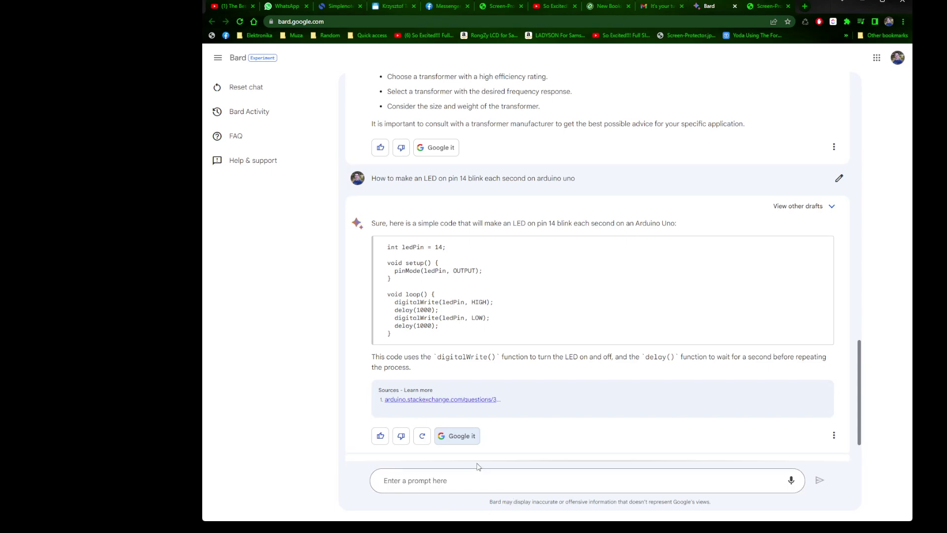
click(380, 148)
Thumbs-up the Arduino answer and type 'are there any better batteries than li-ion ones on the market?'
click(378, 441)
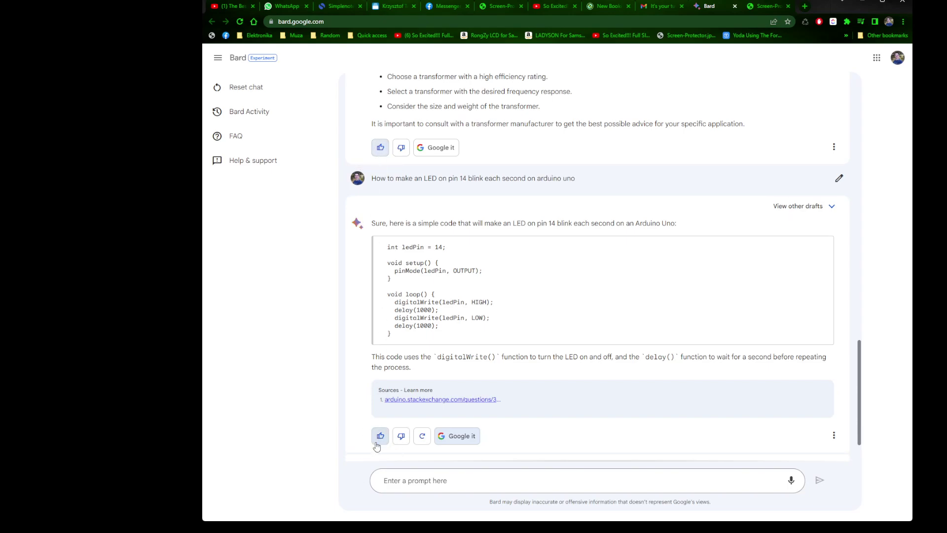
click(419, 484)
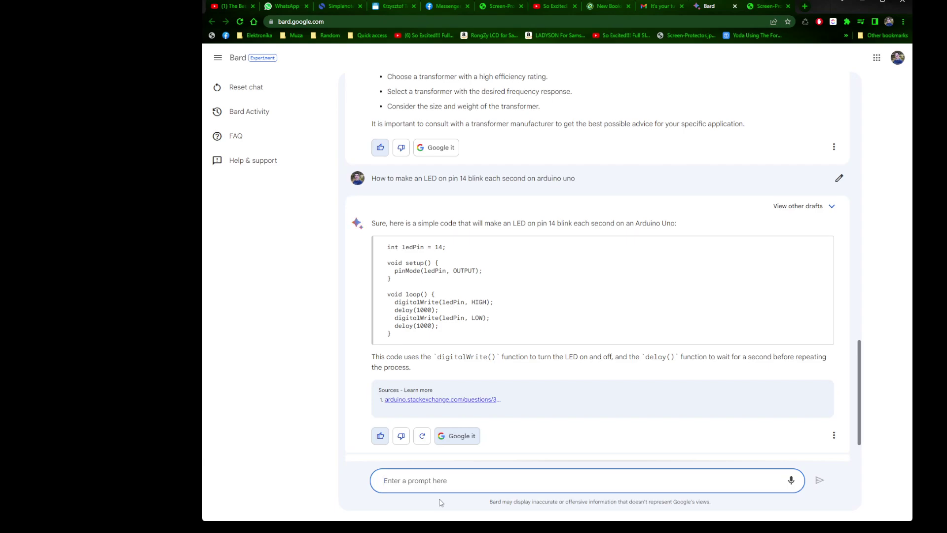
text(are there a)
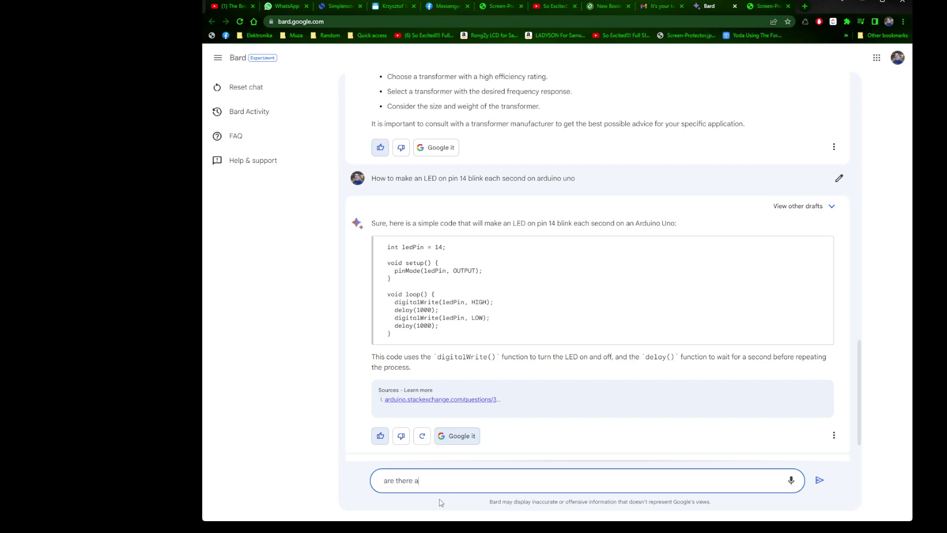
text(ny better batteries than li-ion ones on the)
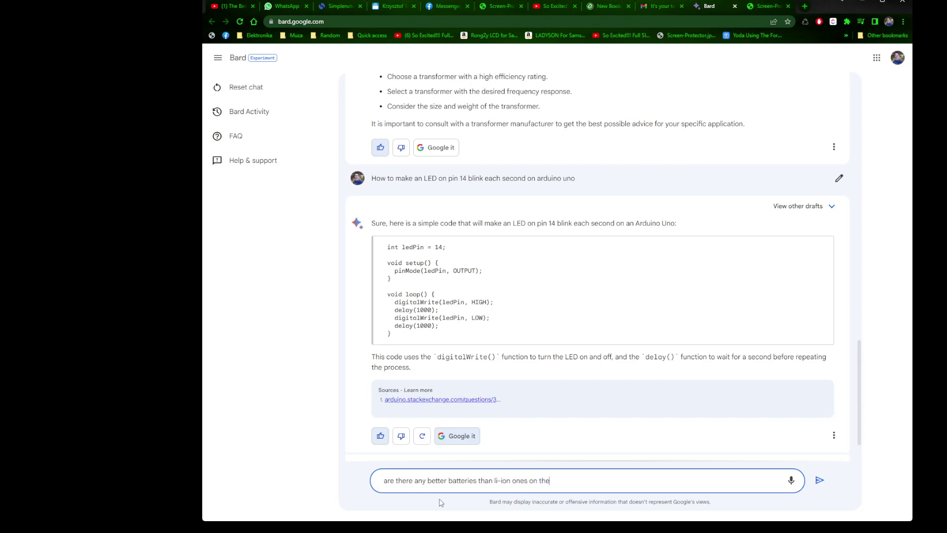
text( market?)
Submit the question 'are there any better batteries than li-ion ones on the market?'
key(Return)
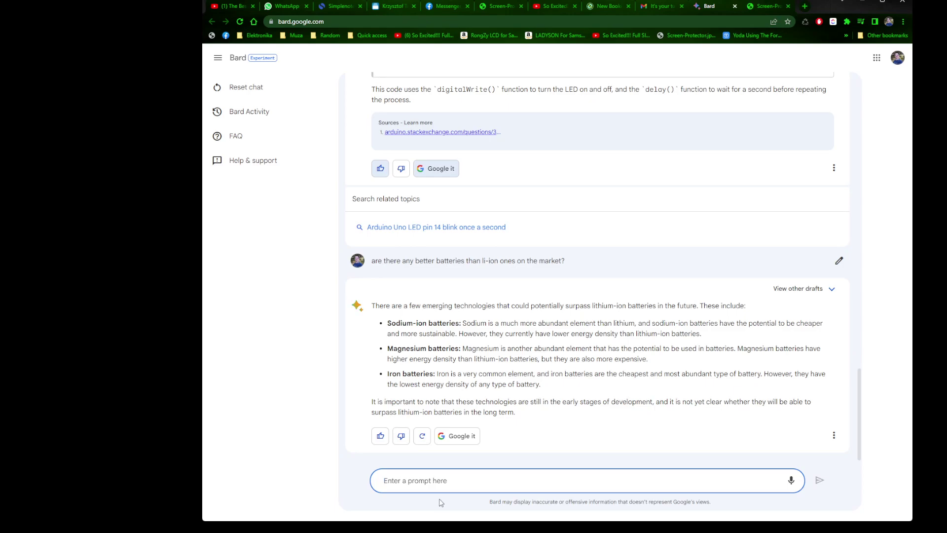
Ask Bard 'Ok, and what about LiFE PO4 batteries?'
text(Ok, and what about LiFE PO4 batteries)
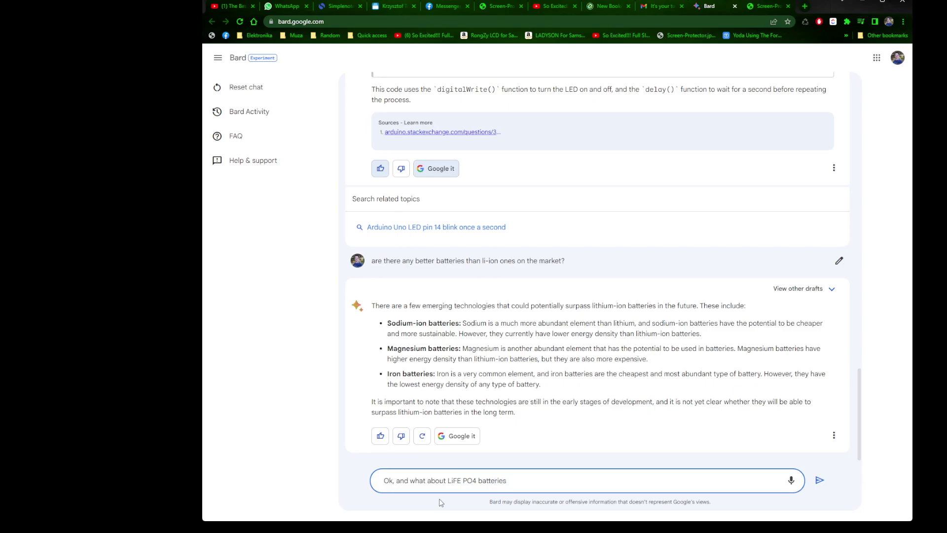
text(?)
key(Return)
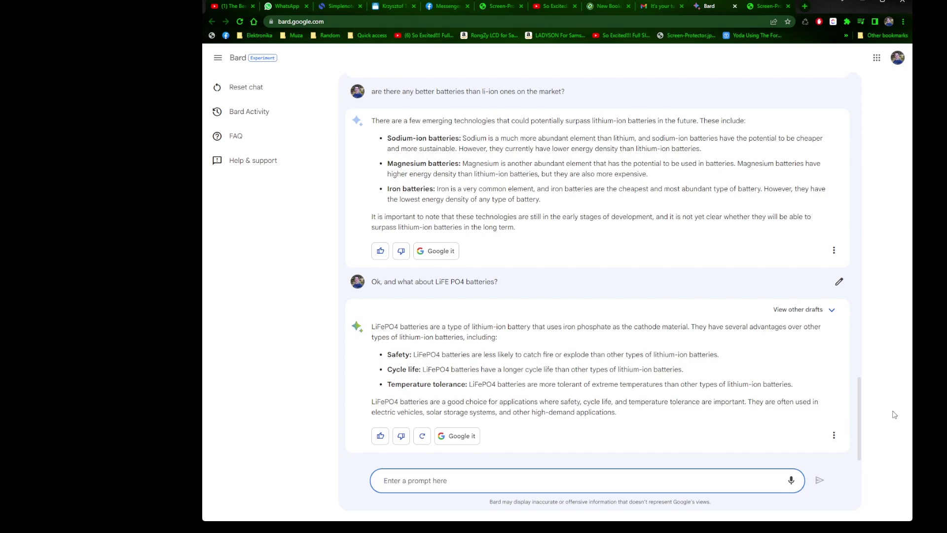
Ask Bard 'So, LiFE PO4 batteries are potentially better than Li-ion ones?'
text(So, LiFE PO4 batteries are potent)
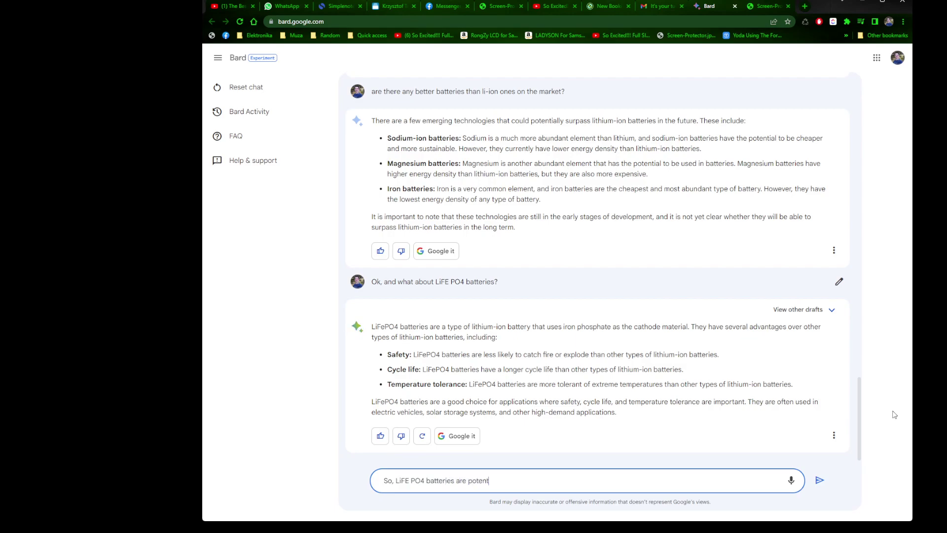
text(ially better than Li-ion ones?)
key(Return)
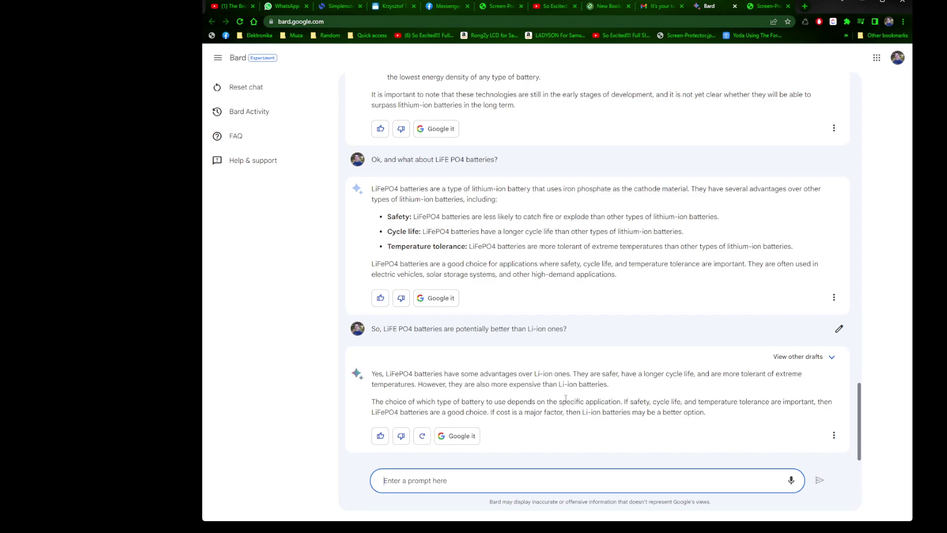
Highlight the key conclusions in the LiFePO4 versus Li-ion reply
drag(559, 402, 622, 401)
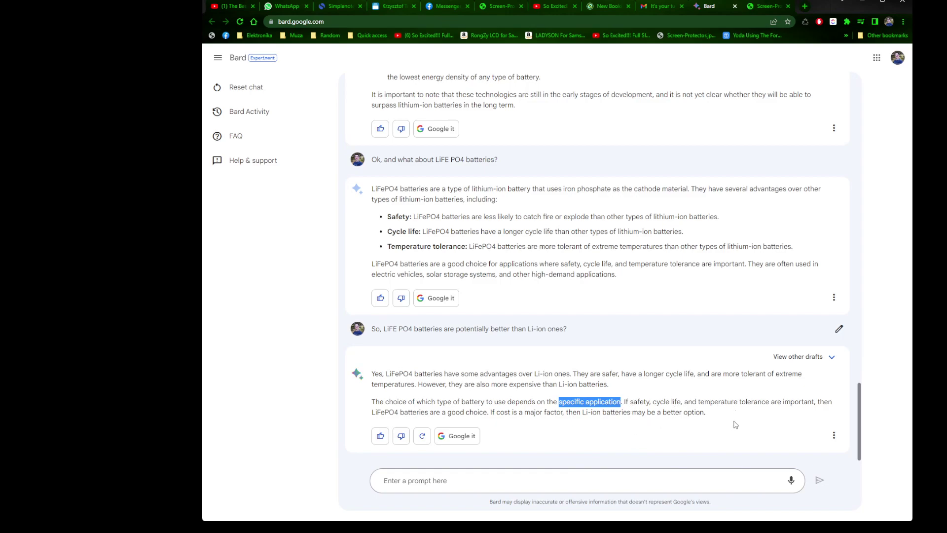
drag(390, 414, 490, 414)
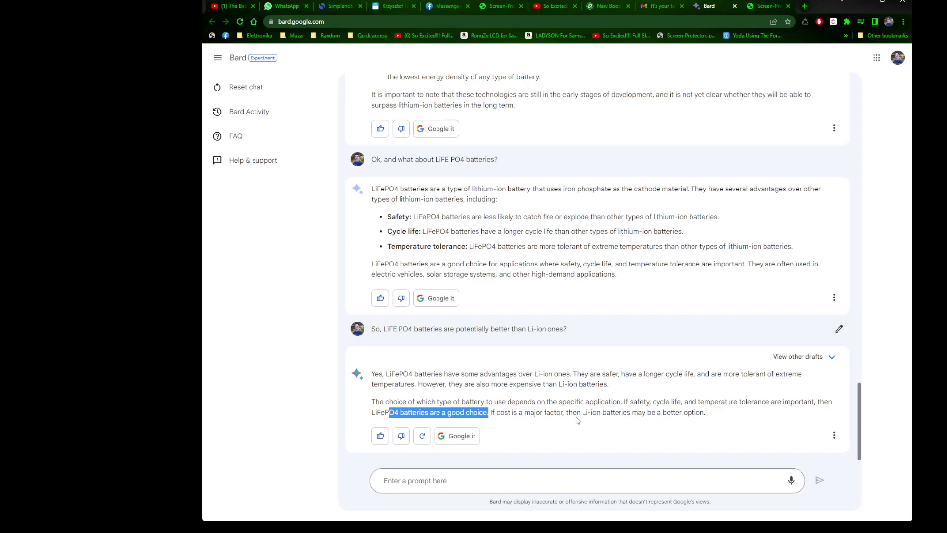
drag(607, 414, 685, 413)
Thumbs-up the LiFePO4-vs-Li-ion reply, the better-batteries answer and the LiFePO4 explanation
click(384, 437)
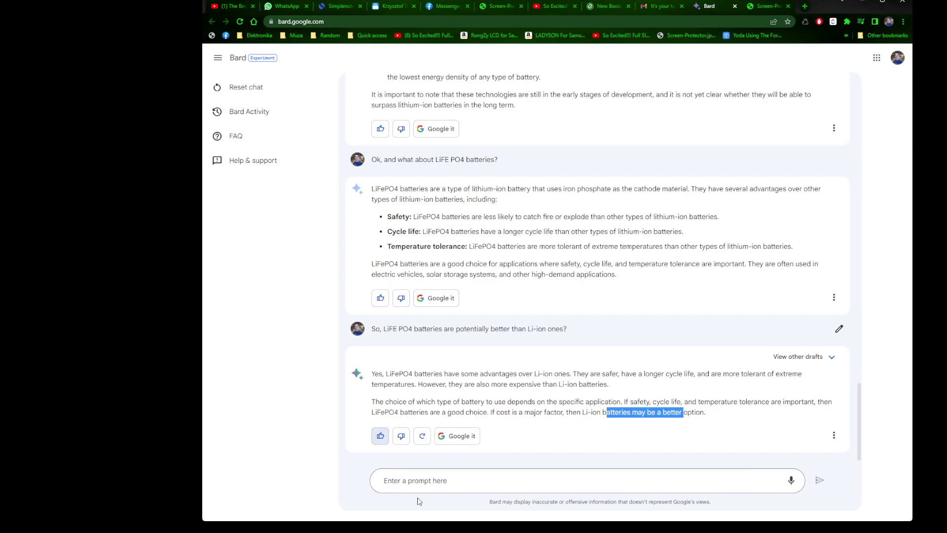
scroll(499, 388, up, 3)
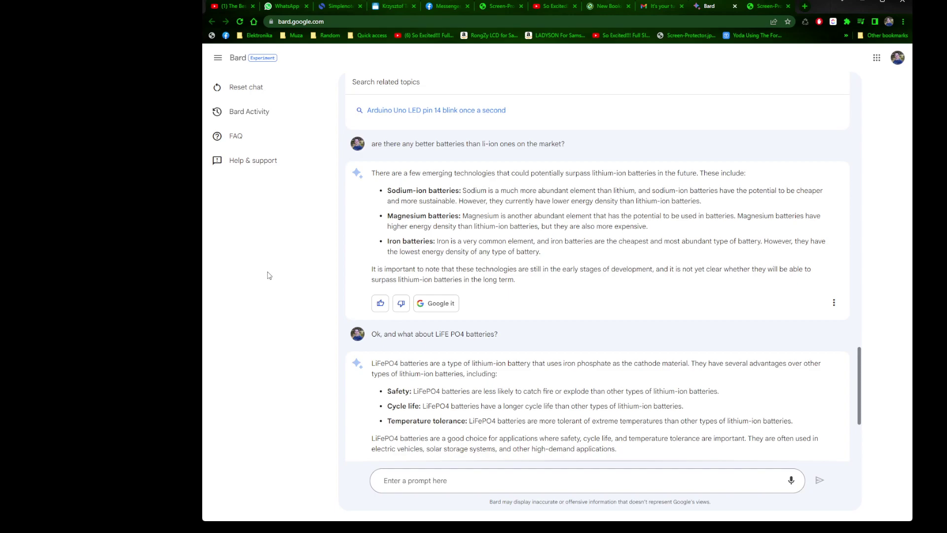
click(380, 304)
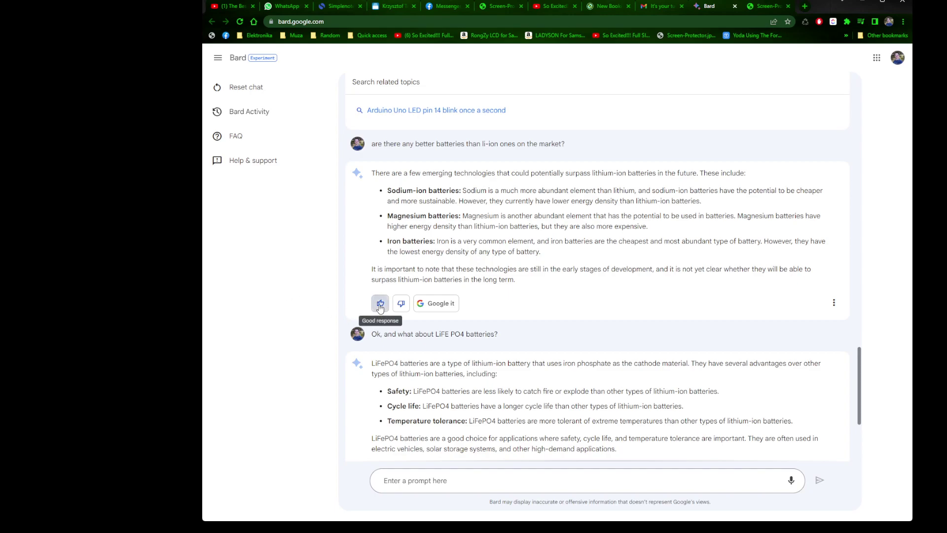
scroll(394, 354, down, 3)
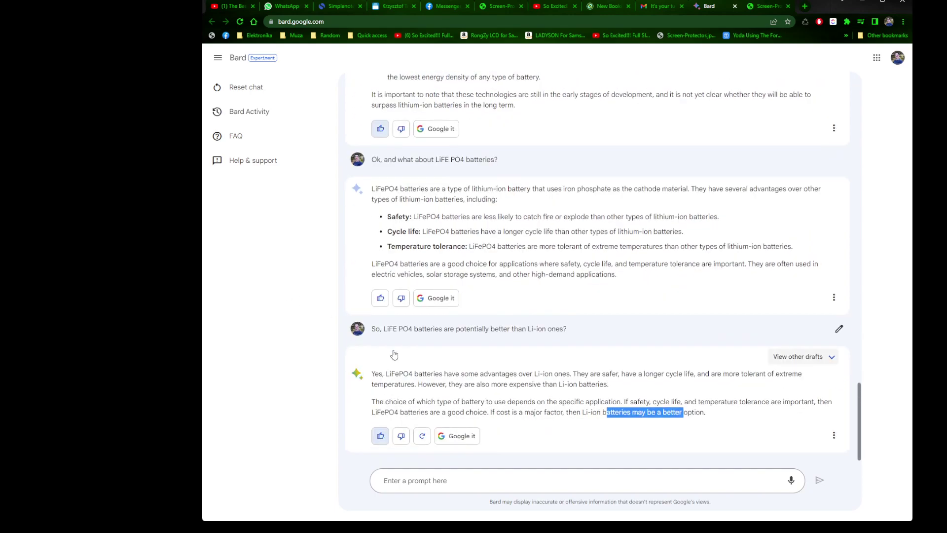
click(380, 297)
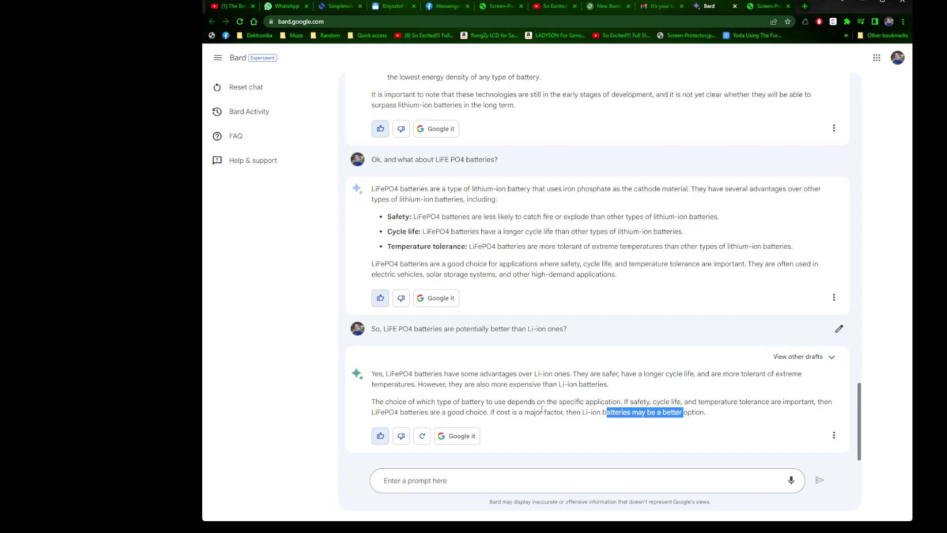
scroll(560, 358, up, 6)
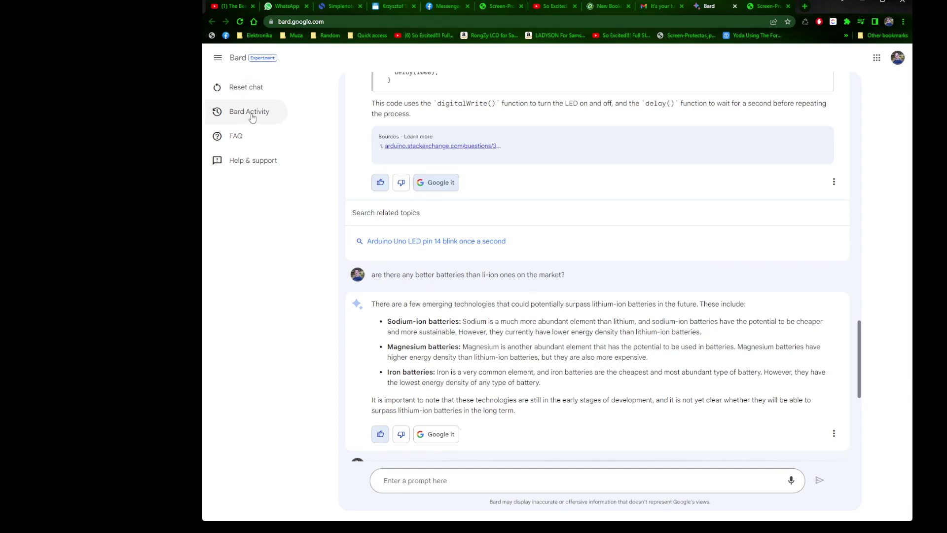
click(219, 59)
click(222, 60)
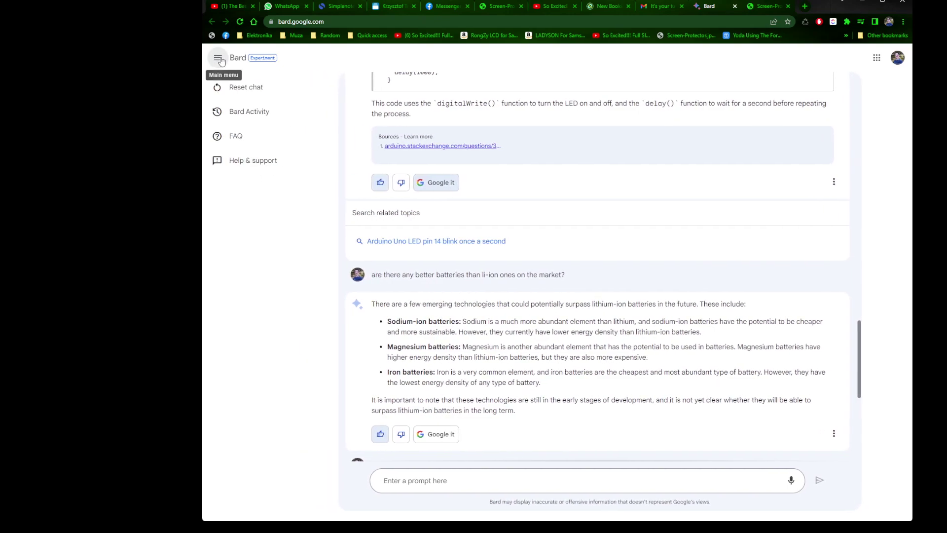
click(880, 58)
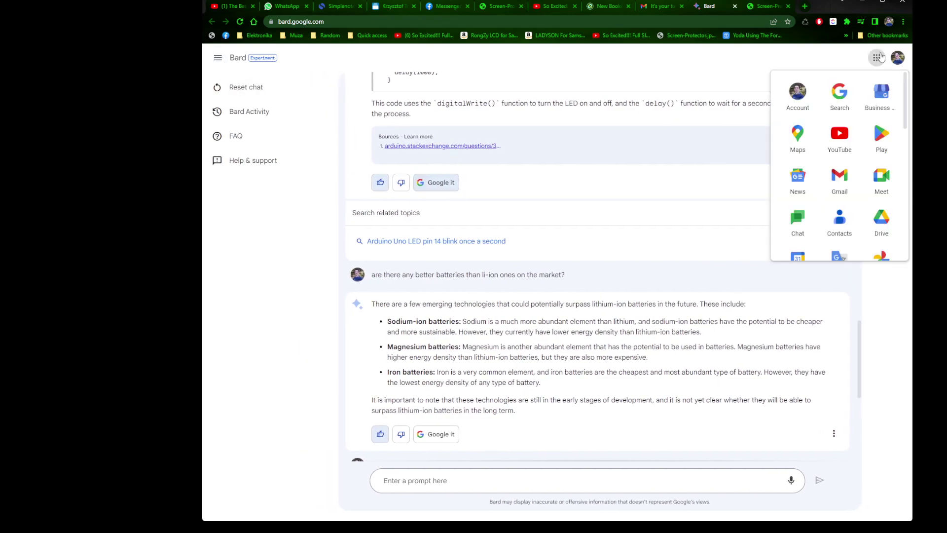
click(879, 58)
scroll(568, 331, down, 6)
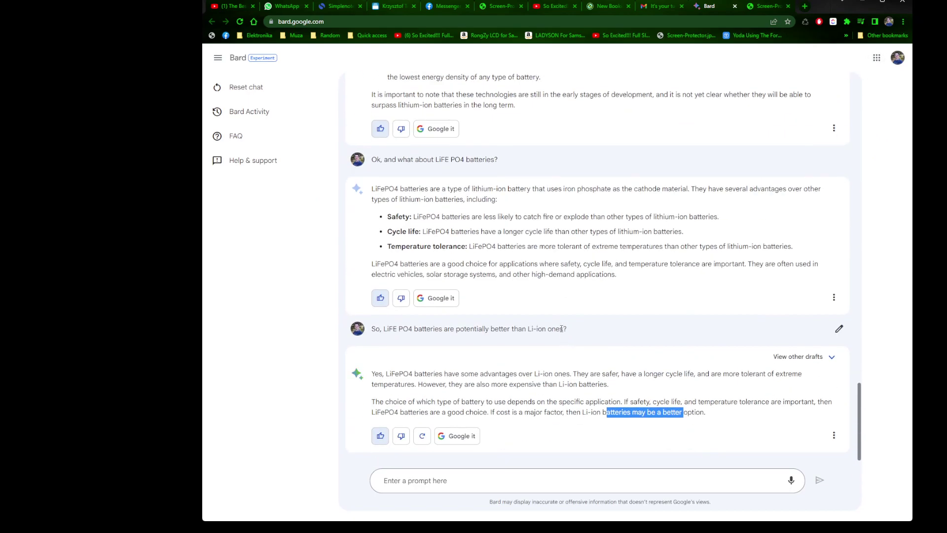
click(307, 21)
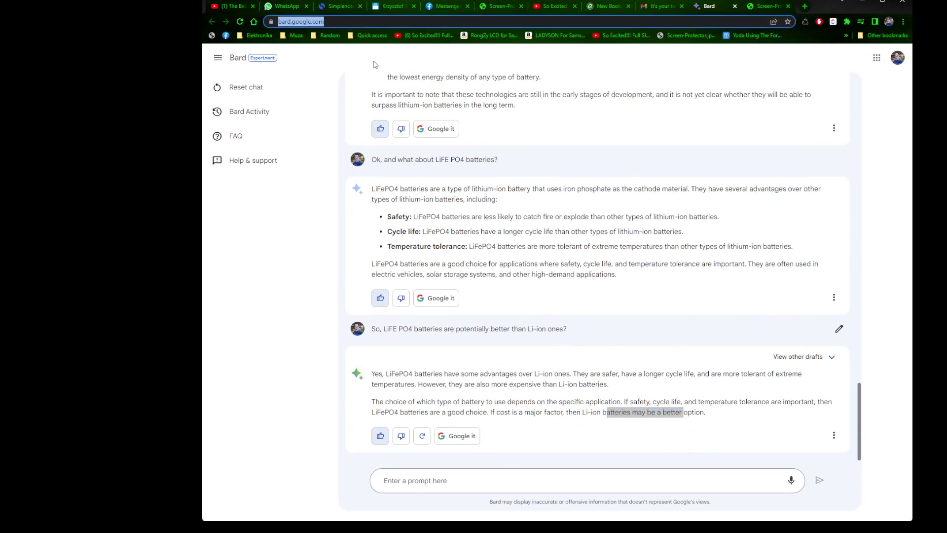
click(451, 481)
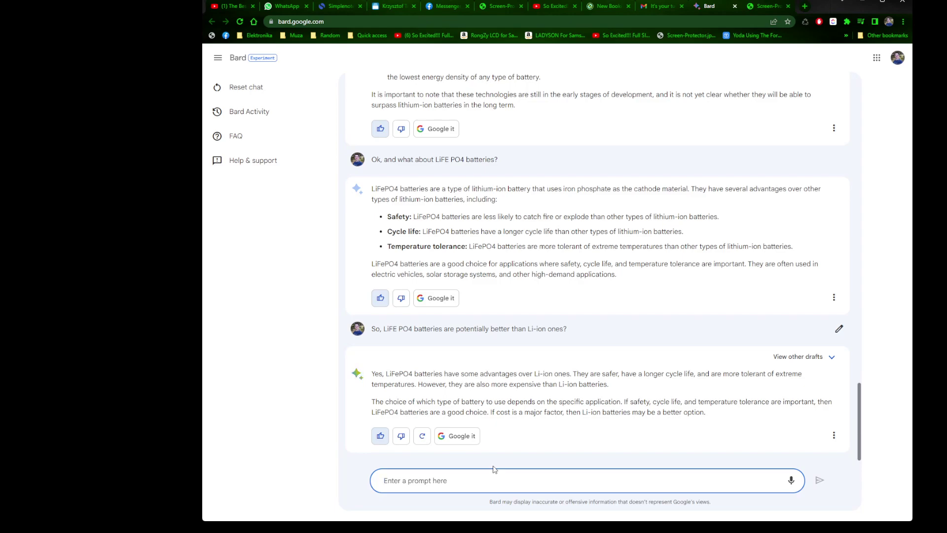
Ask Bard 'Are there any good recepies of cakes from the '60s?'
text(Are ther)
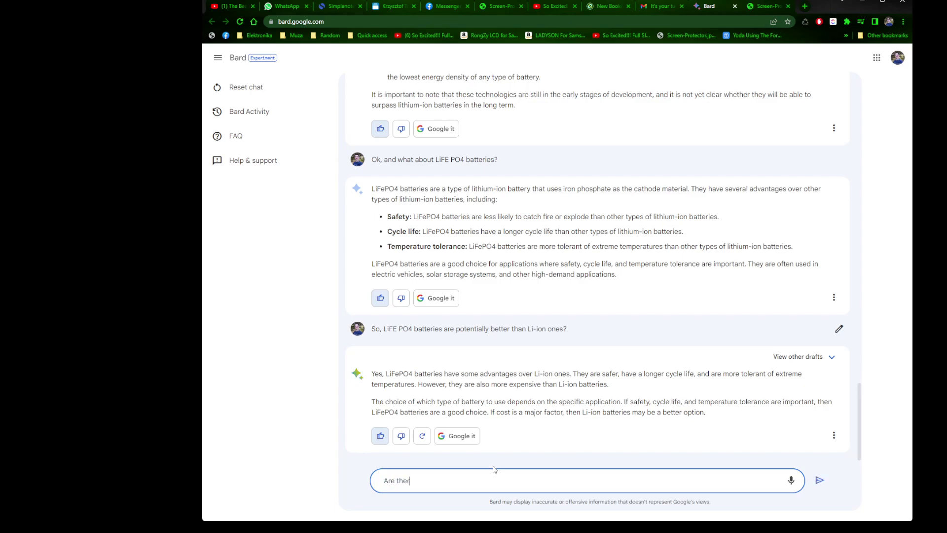
text(e any good recepies onlin)
key(BackSpace)
key(BackSpace)
key(BackSpace)
key(BackSpace)
text(f cakes from the '60s?)
key(Return)
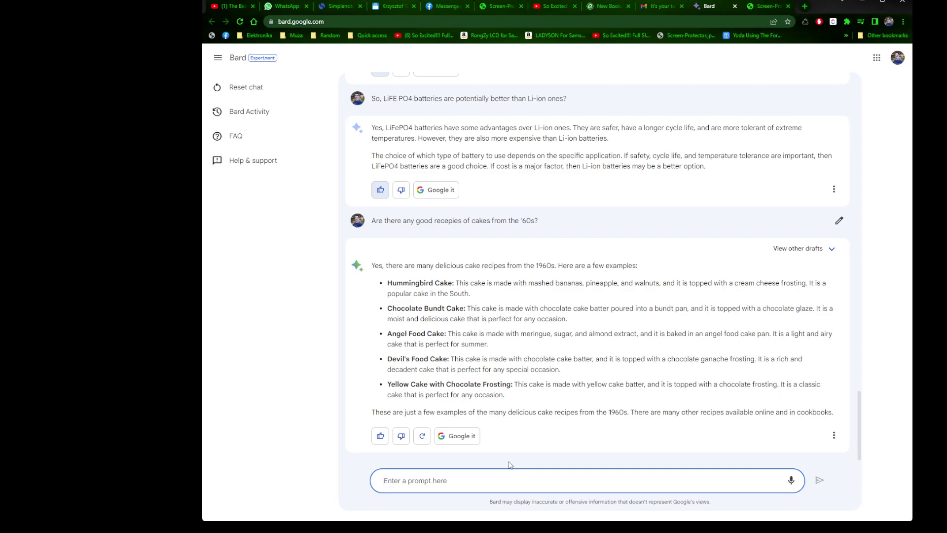
Thumbs-up the 1960s cake answer and ask 'What countries those recepies comes from?'
click(381, 436)
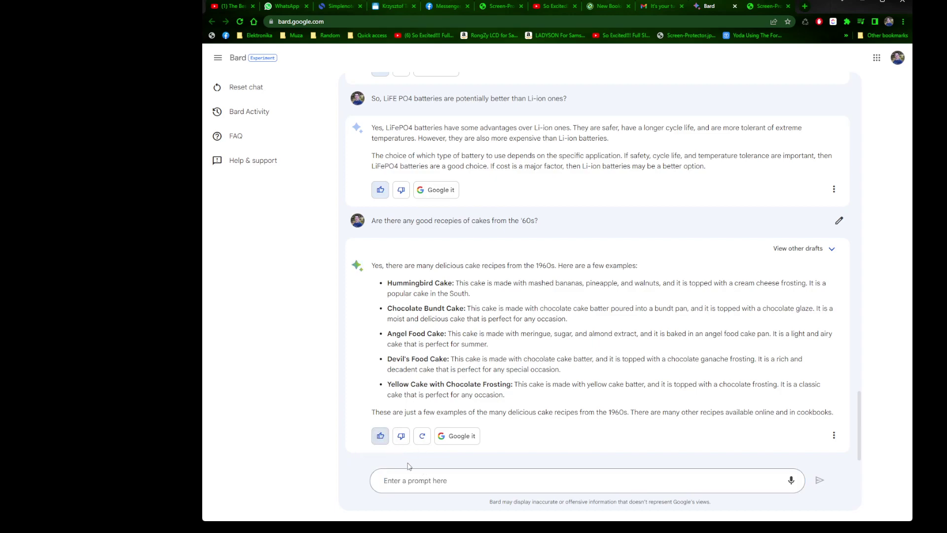
text(What)
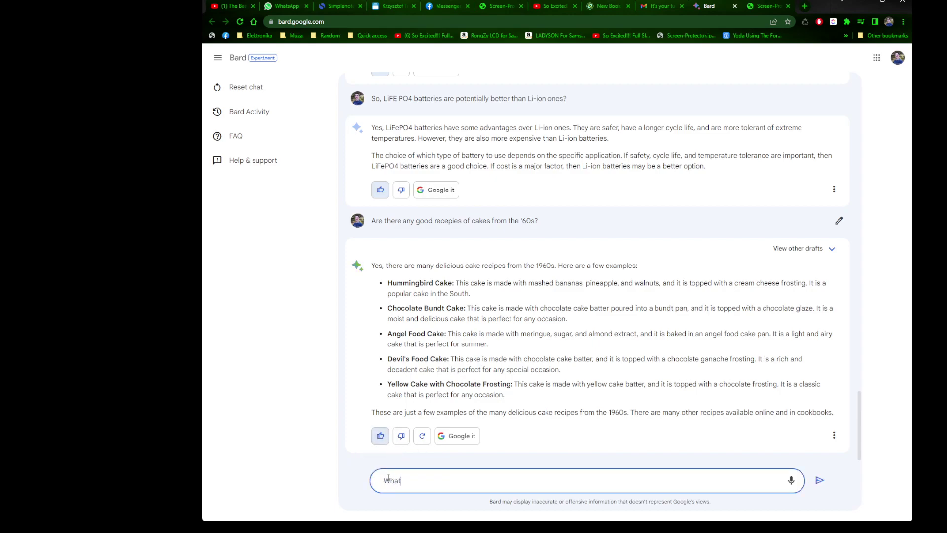
text( origin)
key(BackSpace)
key(BackSpace)
key(BackSpace)
key(BackSpace)
key(BackSpace)
key(BackSpace)
text(countryies those recepies comes from?)
key(Return)
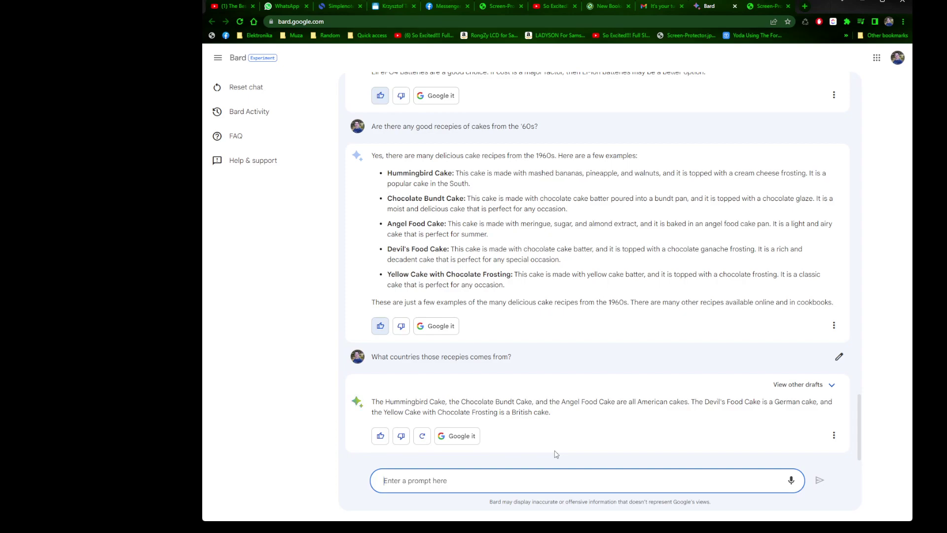
Thumbs-up the reply naming the cakes' American, German and British origins
click(380, 436)
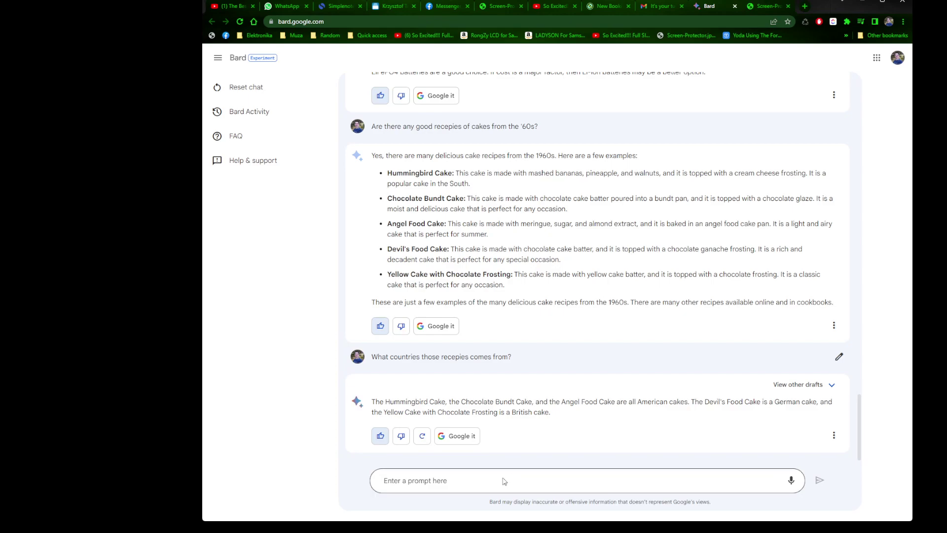
Ask Bard 'what is the newest php?'
click(483, 489)
text(wha)
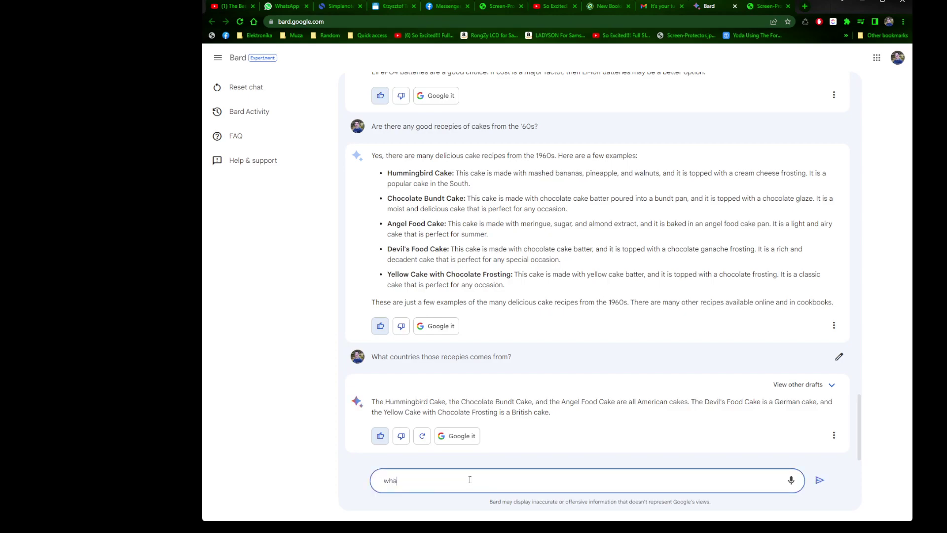
text(t is the newest php?)
key(Return)
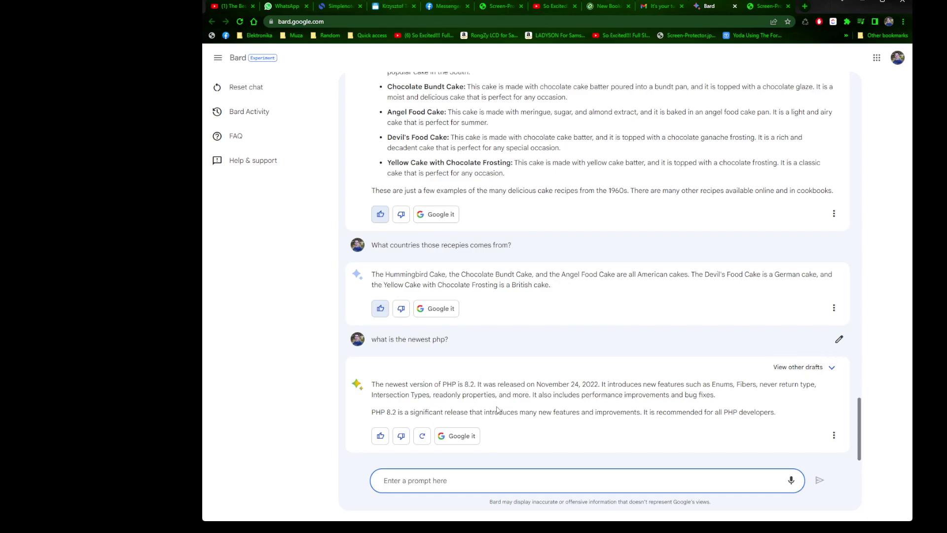
Highlight the PHP 8.2 release date and look up the answer on Google
drag(558, 384, 595, 384)
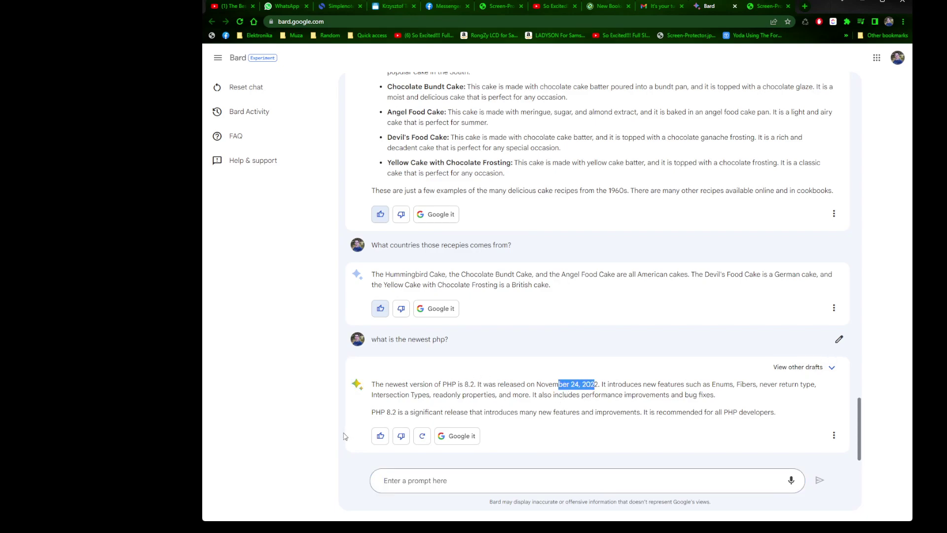
click(464, 436)
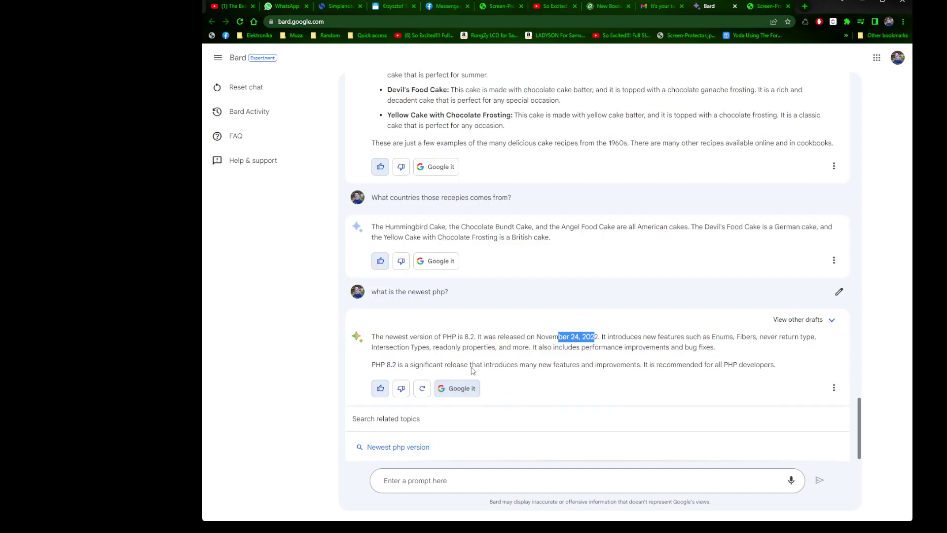
drag(371, 292, 443, 293)
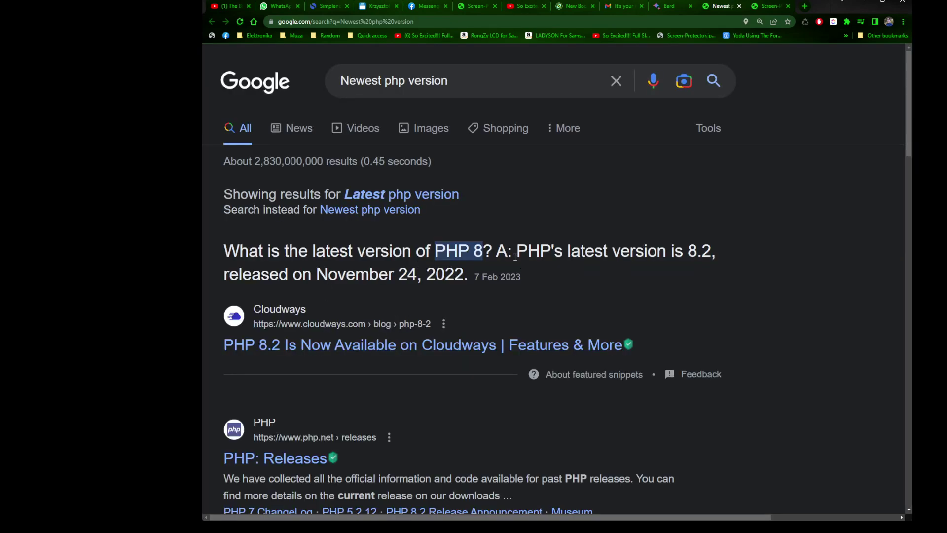
Highlight the November 24, 2022 PHP 8.2 release date in the featured snippet
drag(328, 275, 445, 280)
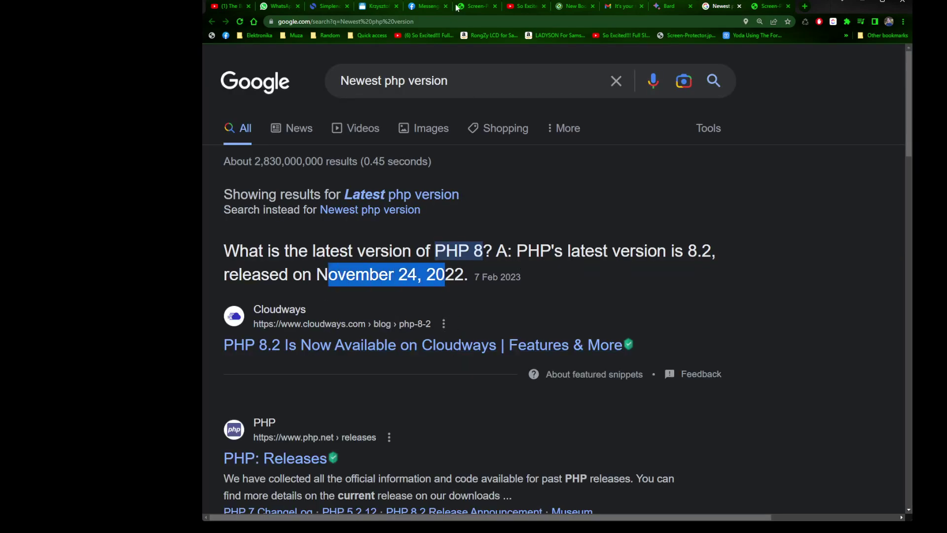
click(669, 6)
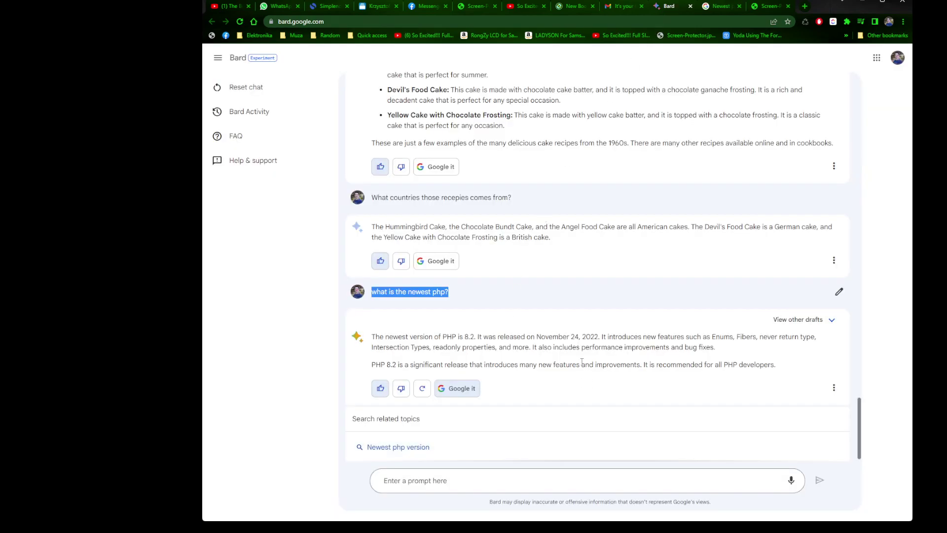
click(591, 404)
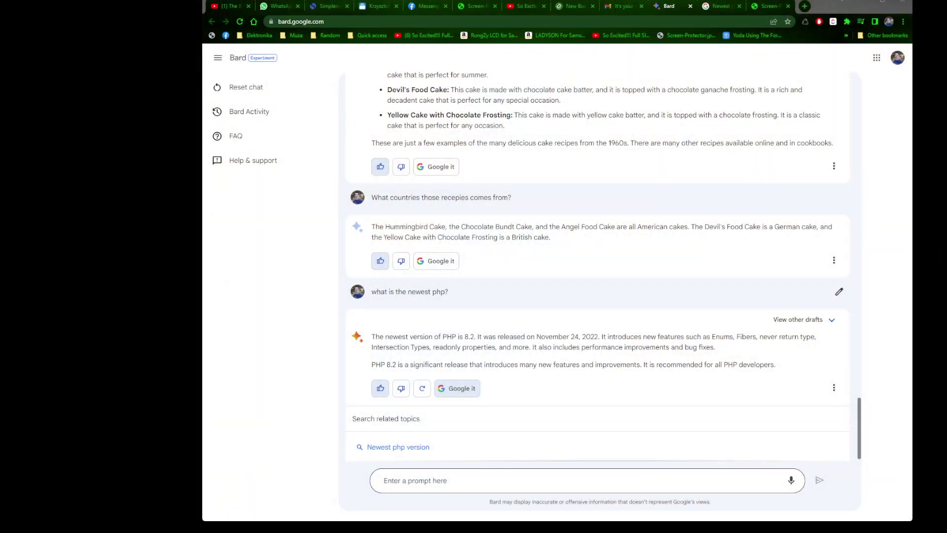
Ask Bard 'What are the main voltages on the mainboard of the laptop?'
click(502, 478)
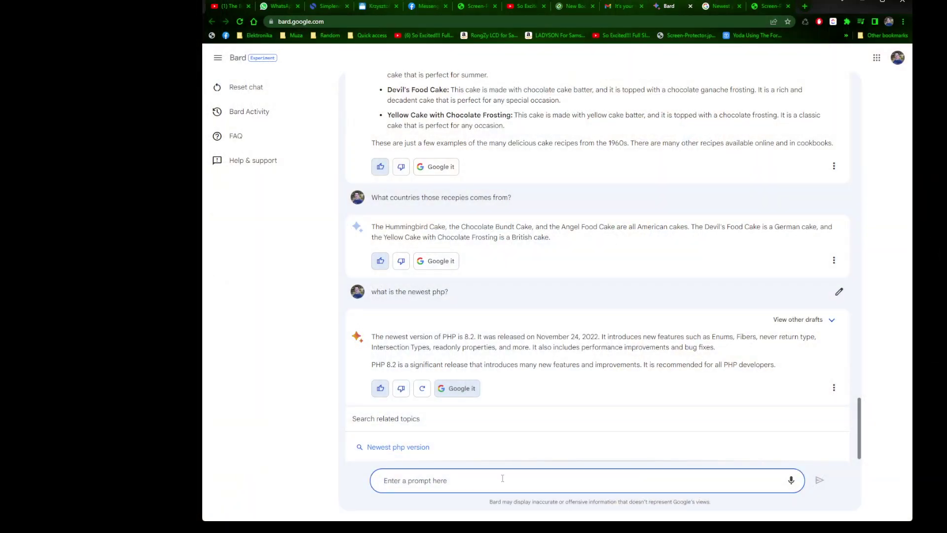
text(What )
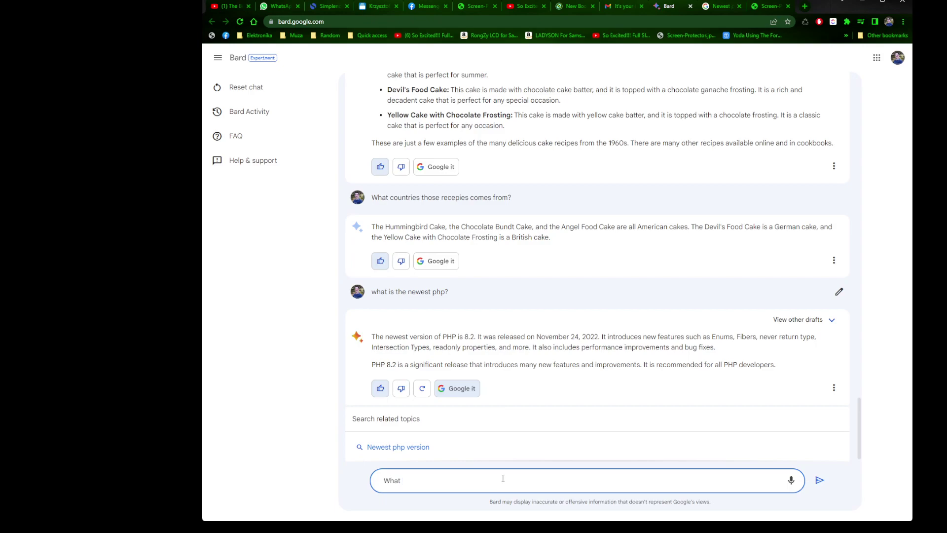
text(are the main voltaged on)
key(BackSpace)
key(BackSpace)
text(on the mainboard of the lapt)
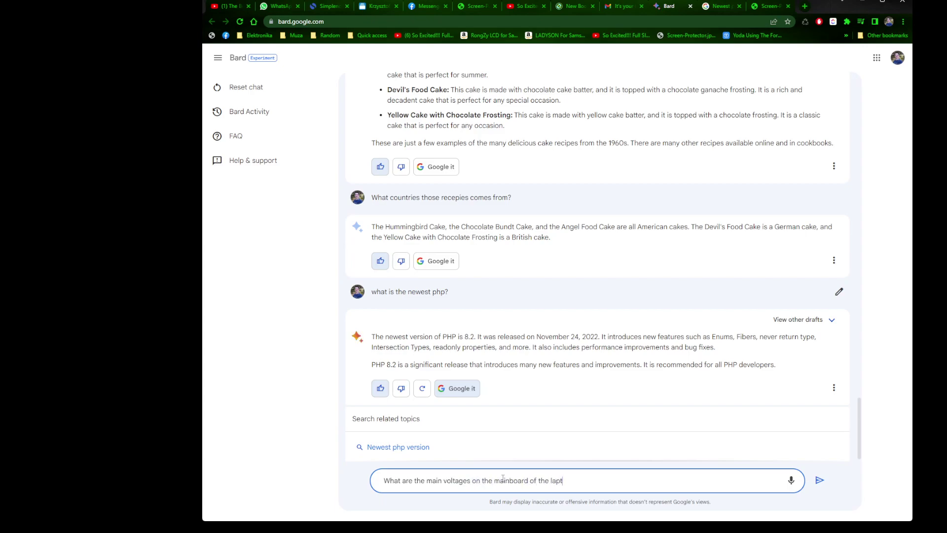
text(op?)
key(Return)
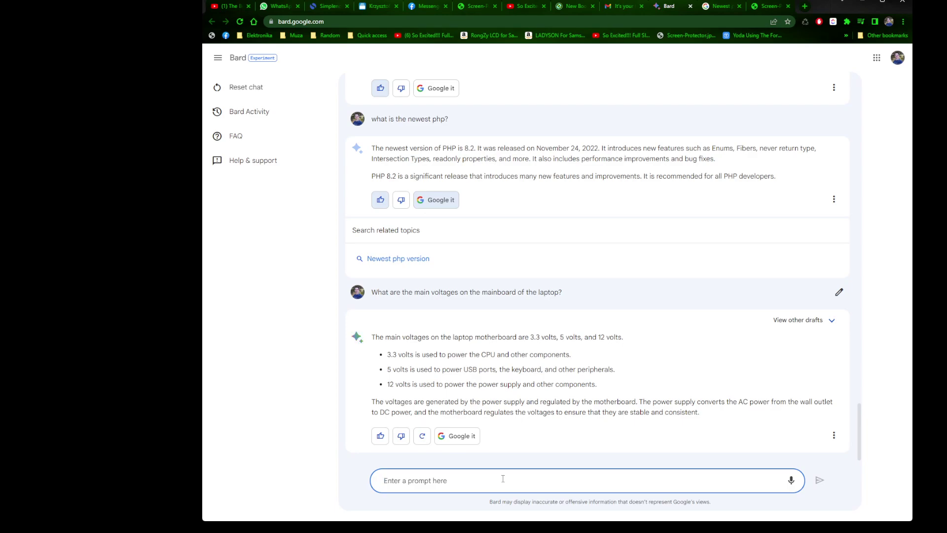
Ask Bard the follow-up 'And, what about 19V?' about the laptop mainboard voltage
text(And, what about 19V?)
key(Return)
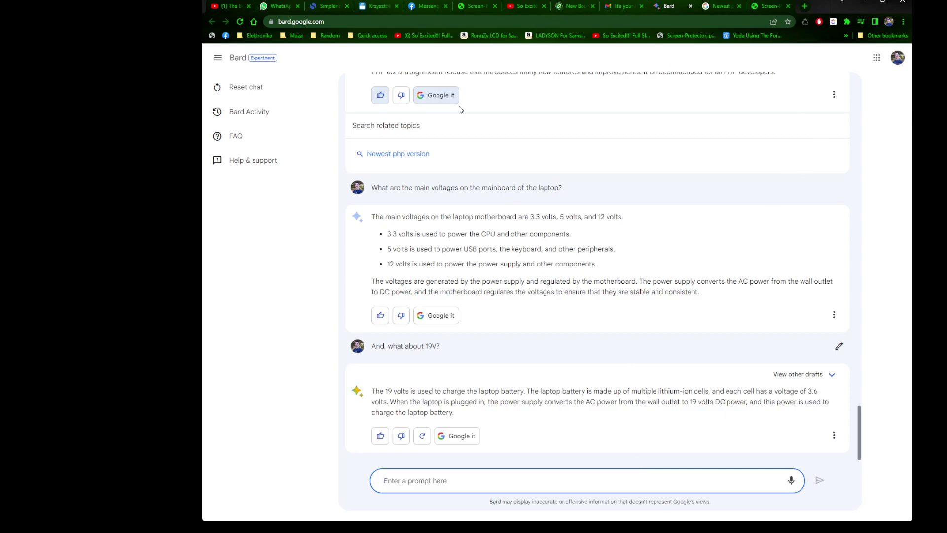
click(462, 233)
drag(457, 233, 577, 239)
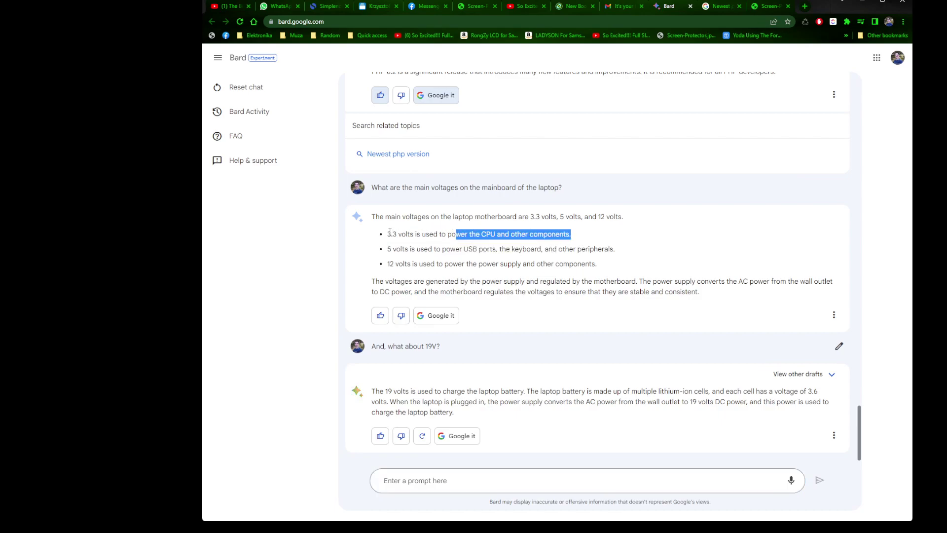
drag(401, 235, 592, 237)
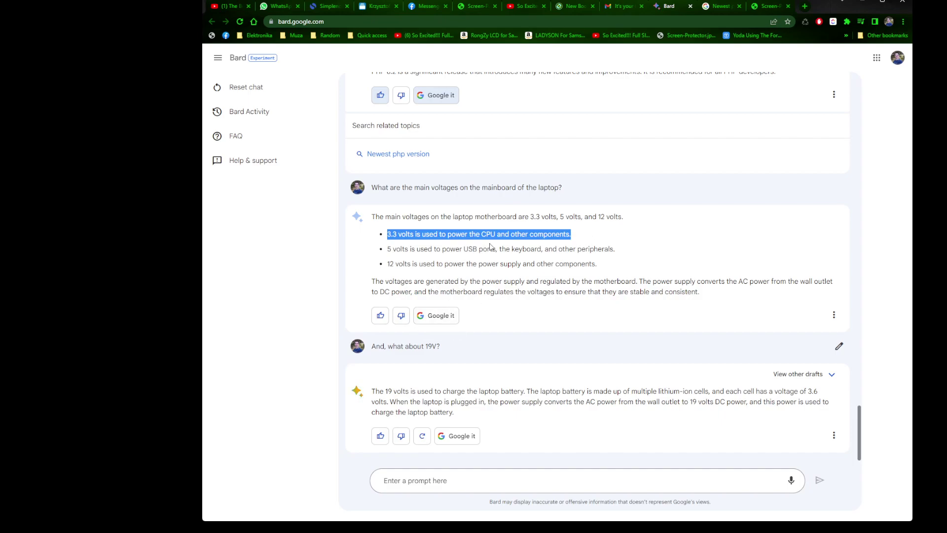
drag(459, 237, 459, 262)
click(390, 249)
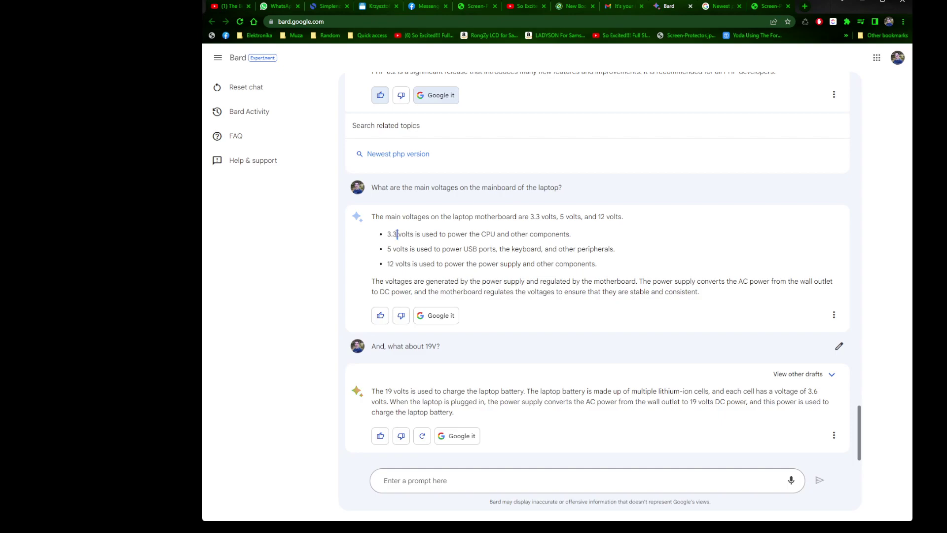
triple_click(396, 235)
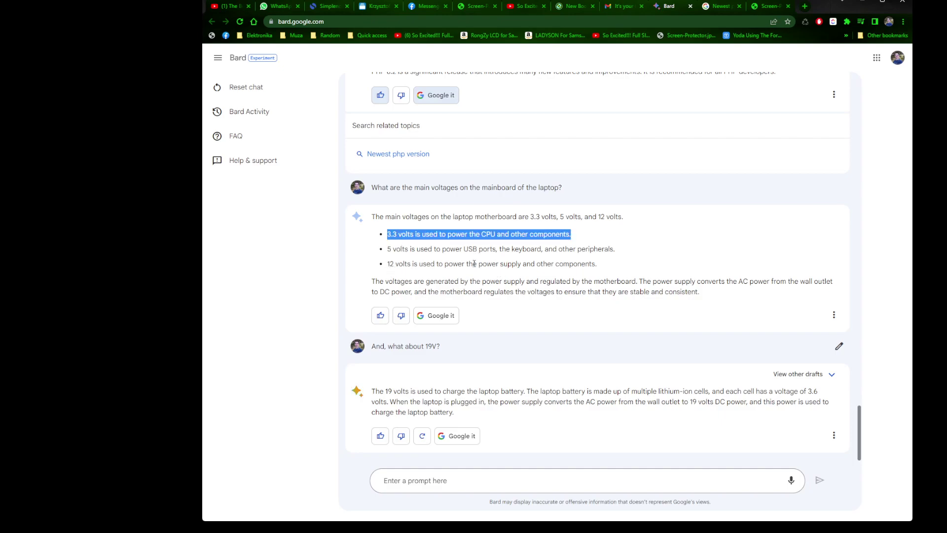
drag(458, 264, 516, 265)
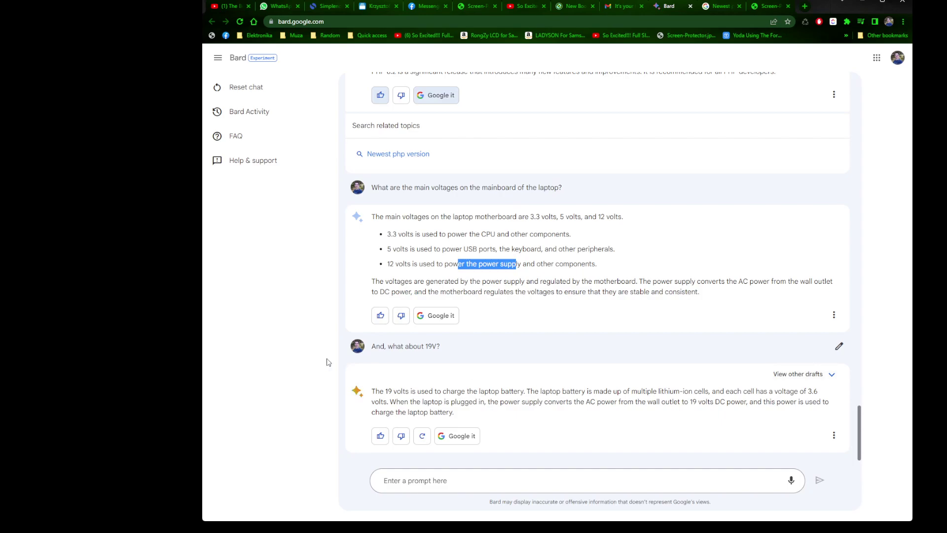
click(470, 265)
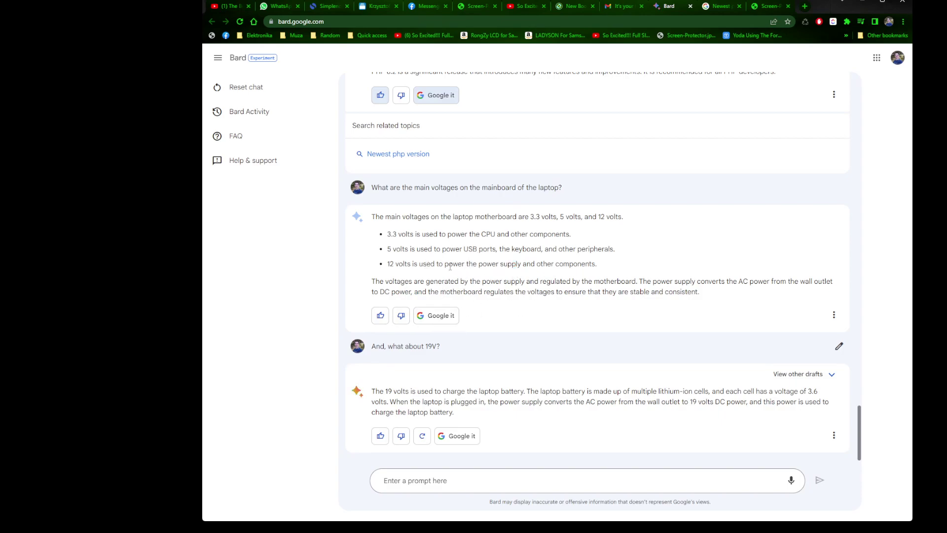
drag(449, 264, 549, 280)
click(485, 262)
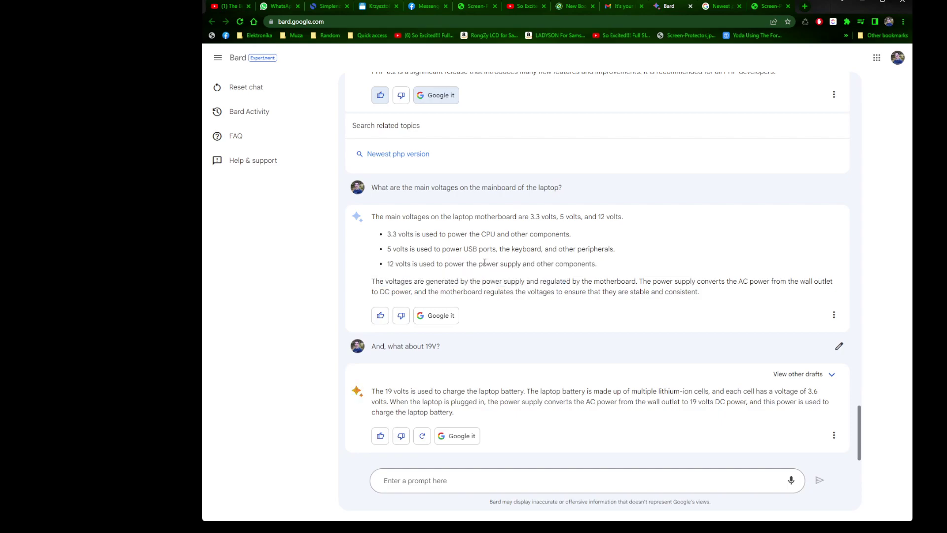